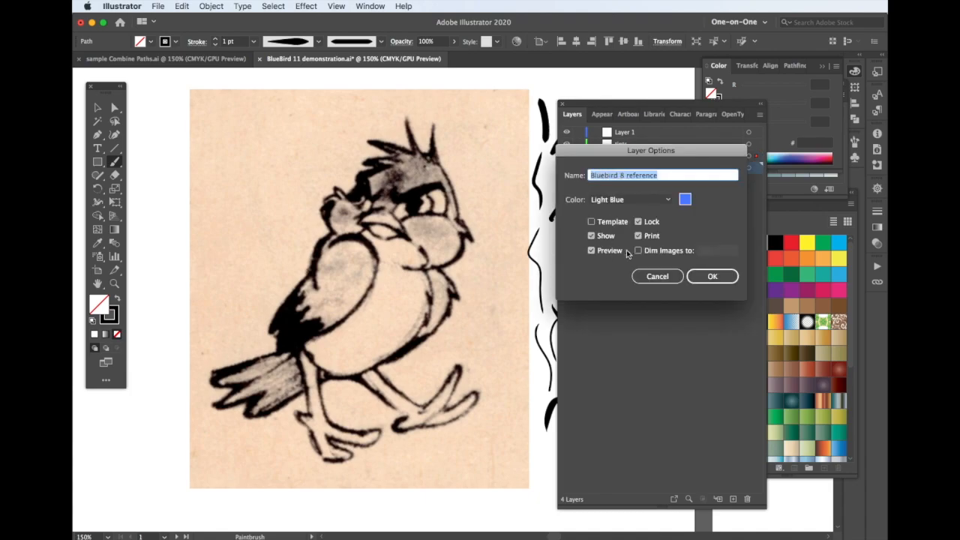
# - Dim the image on the Bluebird 8 reference layer and clear the layer list off the artwork
pyautogui.click(653, 156)
pyautogui.moveTo(651, 102); pyautogui.dragTo(840, 174)
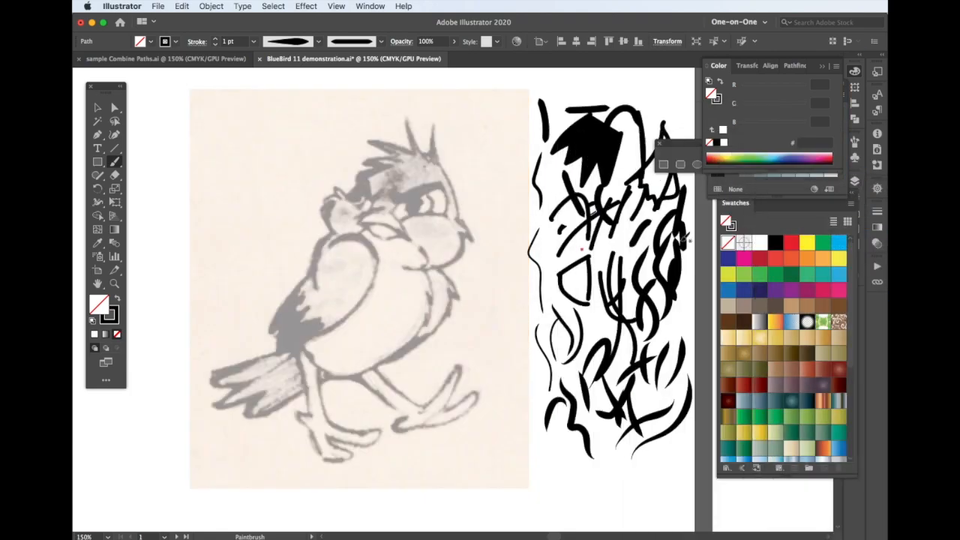
# - Paint a short zigzag test stroke above the sample strokes and view the available width profiles and brushes
pyautogui.hscroll(5, 463, 220)
pyautogui.moveTo(483, 79); pyautogui.dragTo(529, 114)
pyautogui.click(291, 42)
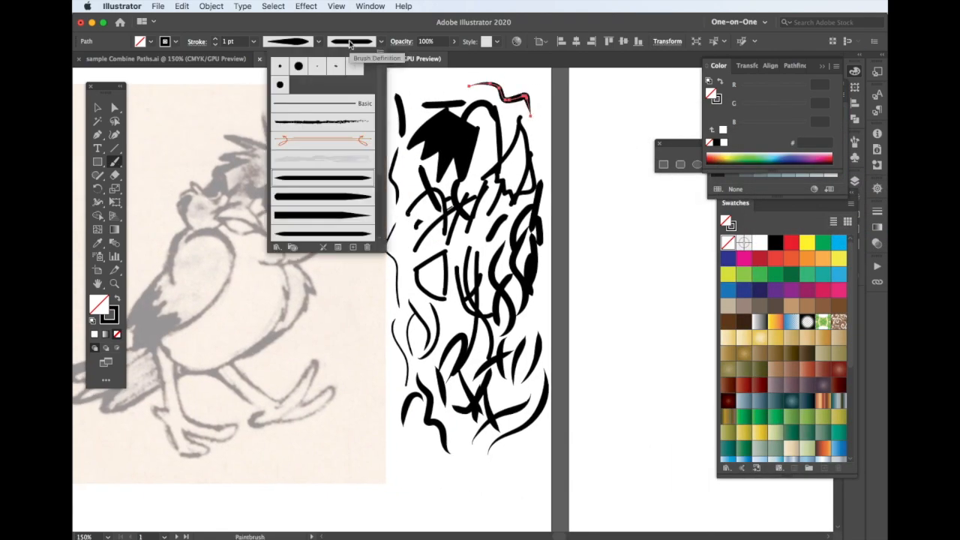
pyautogui.click(292, 43)
# - Pick up the attributes of the sample strokes along the reference's edge and paint matching test strokes beside them
pyautogui.keyDown('super'); pyautogui.click(400, 111); pyautogui.keyUp('super')
pyautogui.keyDown('super'); pyautogui.click(394, 156); pyautogui.keyUp('super')
pyautogui.moveTo(384, 97); pyautogui.dragTo(387, 279)
pyautogui.keyDown('super'); pyautogui.click(393, 234); pyautogui.keyUp('super')
pyautogui.keyDown('super'); pyautogui.click(397, 338); pyautogui.keyUp('super')
pyautogui.moveTo(384, 316); pyautogui.dragTo(394, 364)
pyautogui.keyDown('super'); pyautogui.click(410, 397); pyautogui.keyUp('super')
# - Pick up a sample stroke's brush settings and trace the back of the bird's far cheek
pyautogui.scroll(1, 262, 275)
pyautogui.hscroll(-4, 263, 275)
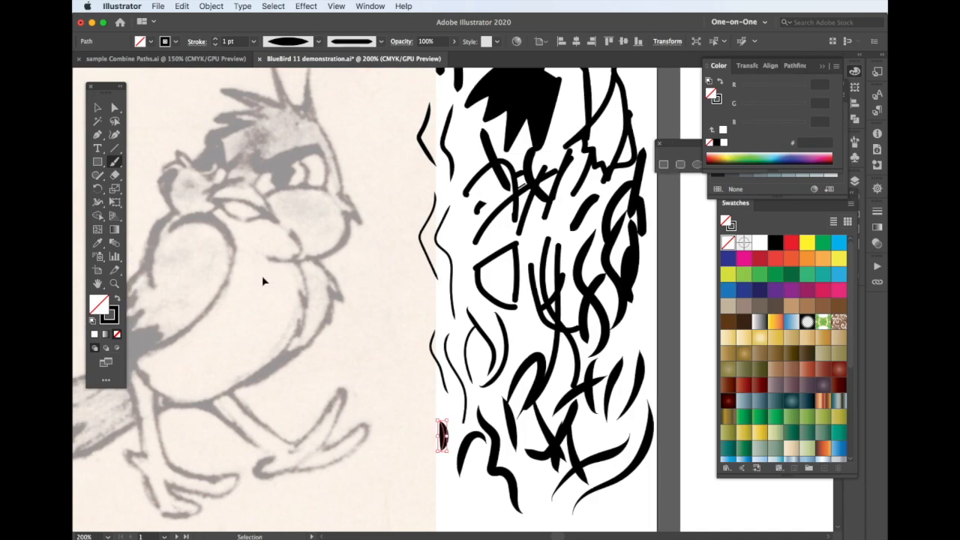
pyautogui.keyDown('super'); pyautogui.click(547, 161); pyautogui.keyUp('super')
pyautogui.moveTo(265, 220)
pyautogui.mouseDown()
pyautogui.moveTo(269, 195)
pyautogui.moveTo(272, 171)
pyautogui.mouseUp()
pyautogui.press('super+z')
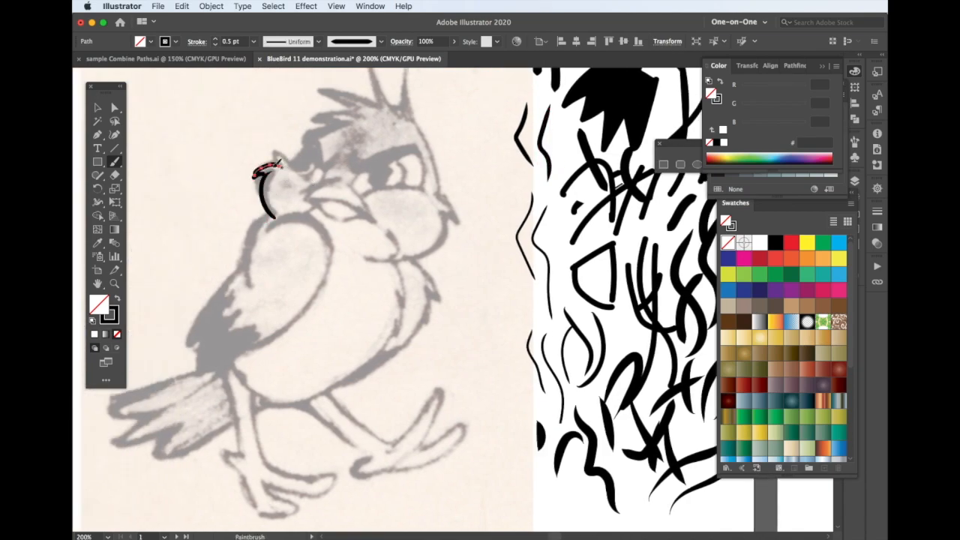
# - Set the stroke to 0.25 pt with a tapered width profile and trace the cheek tuft and the back of the head
pyautogui.scroll(2, 278, 162)
pyautogui.scroll(3, 337, 165)
pyautogui.click(253, 41)
pyautogui.click(263, 54)
pyautogui.click(288, 41)
pyautogui.click(302, 152)
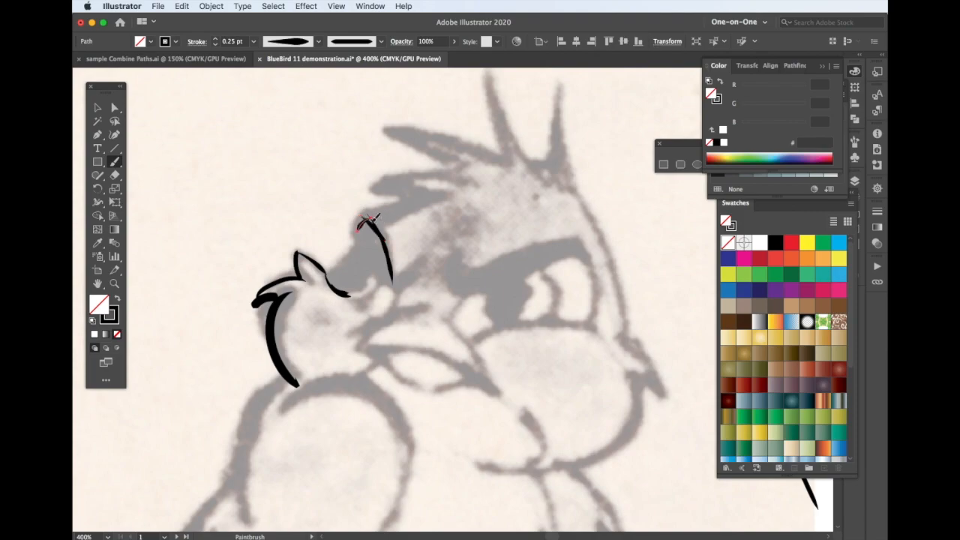
pyautogui.moveTo(445, 197); pyautogui.dragTo(368, 217)
# - Set the stroke to 0.5 pt and trace the swept-back crest feathers and the first upright head feather
pyautogui.click(215, 42)
pyautogui.moveTo(409, 177)
pyautogui.mouseDown()
pyautogui.moveTo(376, 187)
pyautogui.moveTo(465, 180)
pyautogui.mouseUp()
pyautogui.moveTo(440, 149); pyautogui.dragTo(385, 128)
pyautogui.moveTo(384, 128)
pyautogui.mouseDown()
pyautogui.moveTo(503, 169)
pyautogui.moveTo(426, 207)
pyautogui.mouseUp()
pyautogui.press('space')
pyautogui.moveTo(411, 199)
pyautogui.mouseDown()
pyautogui.moveTo(438, 209)
pyautogui.moveTo(425, 116)
pyautogui.mouseUp()
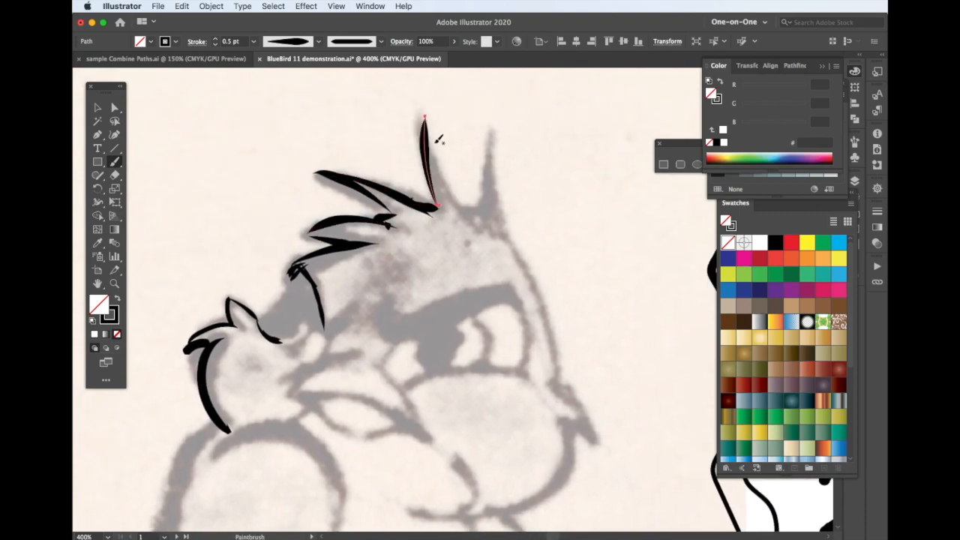
# - Trace the second upright feather, the forehead line, both brows and the outer edge of the near eye
pyautogui.moveTo(479, 221)
pyautogui.mouseDown()
pyautogui.moveTo(491, 201)
pyautogui.moveTo(475, 179)
pyautogui.moveTo(492, 135)
pyautogui.moveTo(519, 246)
pyautogui.mouseUp()
pyautogui.moveTo(554, 379); pyautogui.dragTo(553, 388)
pyautogui.moveTo(323, 315)
pyautogui.mouseDown()
pyautogui.moveTo(327, 330)
pyautogui.moveTo(373, 289)
pyautogui.mouseUp()
pyautogui.moveTo(385, 306)
pyautogui.mouseDown()
pyautogui.moveTo(431, 321)
pyautogui.moveTo(471, 298)
pyautogui.moveTo(517, 292)
pyautogui.mouseUp()
pyautogui.moveTo(461, 307); pyautogui.dragTo(523, 294)
pyautogui.moveTo(510, 297)
pyautogui.mouseDown()
pyautogui.moveTo(530, 336)
pyautogui.moveTo(520, 371)
pyautogui.mouseUp()
# - Trace the bird's beak, including its upper edge, its side and the open mouth curve
pyautogui.moveTo(405, 335)
pyautogui.mouseDown()
pyautogui.moveTo(375, 373)
pyautogui.moveTo(425, 429)
pyautogui.mouseUp()
pyautogui.moveTo(362, 350)
pyautogui.mouseDown()
pyautogui.moveTo(308, 374)
pyautogui.moveTo(288, 398)
pyautogui.mouseUp()
pyautogui.moveTo(288, 398)
pyautogui.mouseDown()
pyautogui.moveTo(343, 389)
pyautogui.moveTo(425, 429)
pyautogui.mouseUp()
pyautogui.moveTo(311, 403)
pyautogui.mouseDown()
pyautogui.moveTo(344, 396)
pyautogui.moveTo(321, 393)
pyautogui.mouseUp()
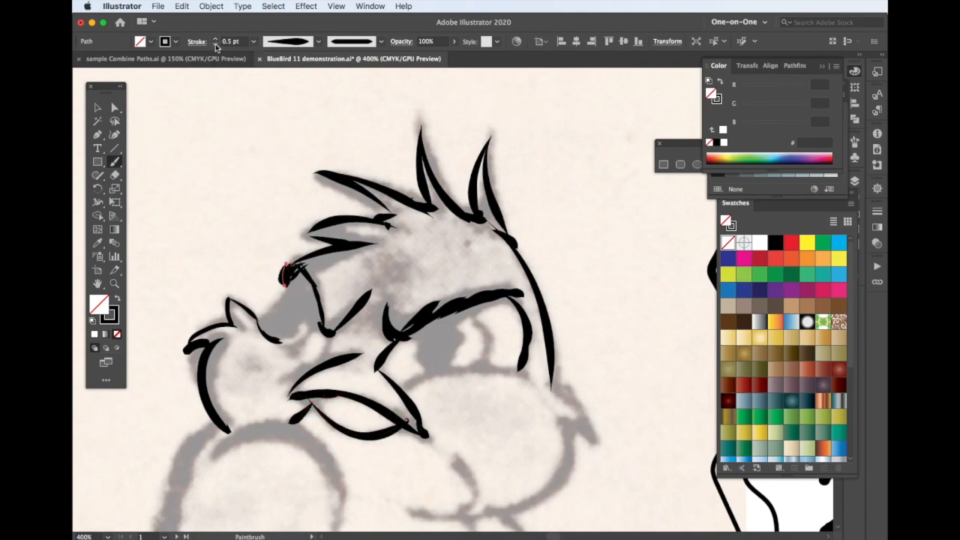
# - Set the stroke to 0.25 pt and trace both irises, the lower eyelids, the cheek tuft, the chin and the wing's upper edge
pyautogui.moveTo(460, 314)
pyautogui.mouseDown()
pyautogui.moveTo(482, 367)
pyautogui.moveTo(405, 390)
pyautogui.mouseUp()
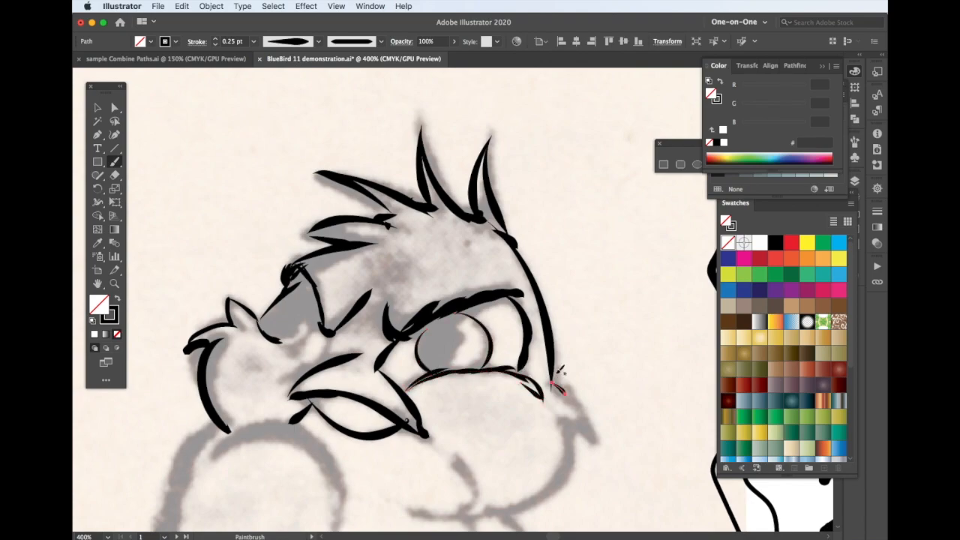
pyautogui.moveTo(562, 416); pyautogui.dragTo(592, 443)
pyautogui.moveTo(476, 480); pyautogui.dragTo(409, 510)
pyautogui.moveTo(336, 499); pyautogui.dragTo(241, 440)
pyautogui.moveTo(276, 338)
pyautogui.mouseDown()
pyautogui.moveTo(306, 339)
pyautogui.moveTo(323, 326)
pyautogui.mouseUp()
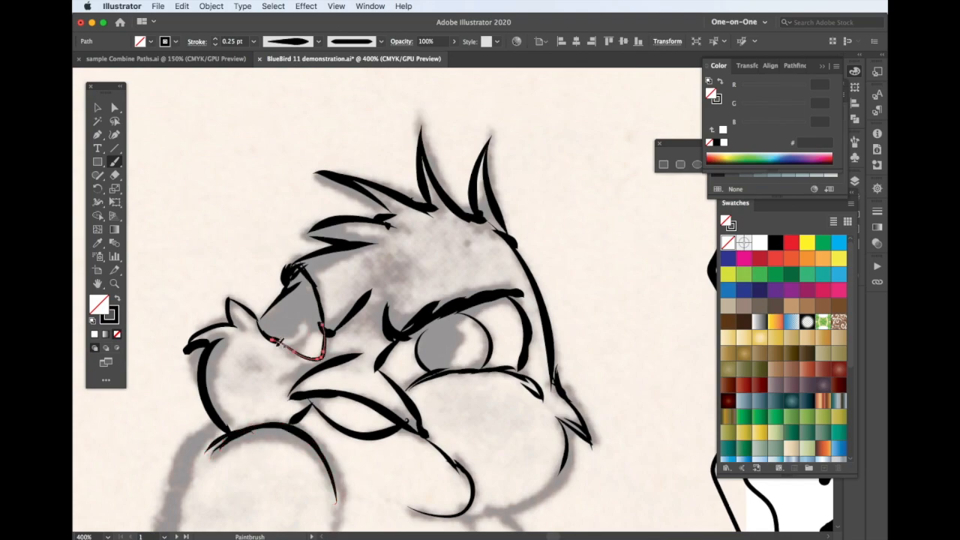
pyautogui.moveTo(284, 290); pyautogui.dragTo(310, 286)
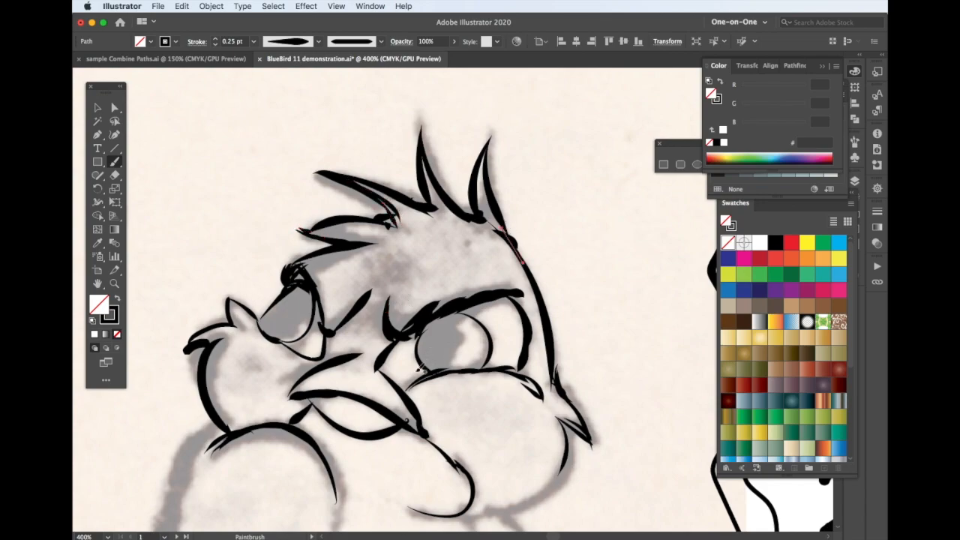
# - Draw an elliptical pupil in the near eye with a black fill and no stroke
pyautogui.moveTo(422, 367); pyautogui.dragTo(450, 257)
pyautogui.moveTo(97, 162); pyautogui.dragTo(137, 190)
pyautogui.moveTo(454, 219)
pyautogui.mouseDown()
pyautogui.moveTo(494, 263)
pyautogui.moveTo(482, 252)
pyautogui.mouseUp()
pyautogui.press('v')
pyautogui.click(118, 298)
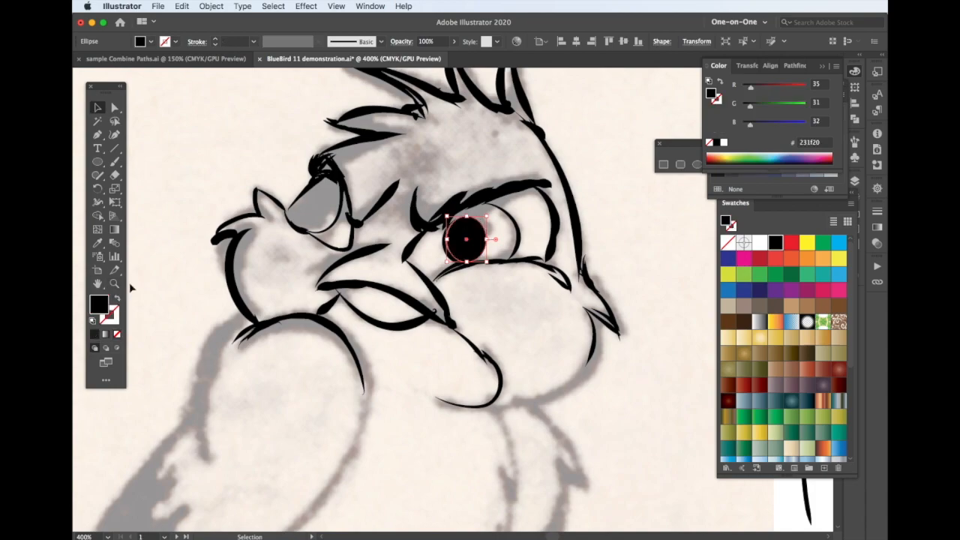
# - Paste a copy of the pupil in front, shrink it, fill it white and position it as the pupil's upper highlight
pyautogui.click(181, 6)
pyautogui.click(204, 80)
pyautogui.moveTo(478, 230); pyautogui.dragTo(475, 231)
pyautogui.click(760, 242)
pyautogui.press('Up')
pyautogui.press('Up')
pyautogui.press('Up')
pyautogui.press('Up')
pyautogui.press('Up')
pyautogui.press('Right')
pyautogui.press('Right')
# - Paste a copy of the black pupil in place, fill it yellow and adjust its size
pyautogui.click(471, 250)
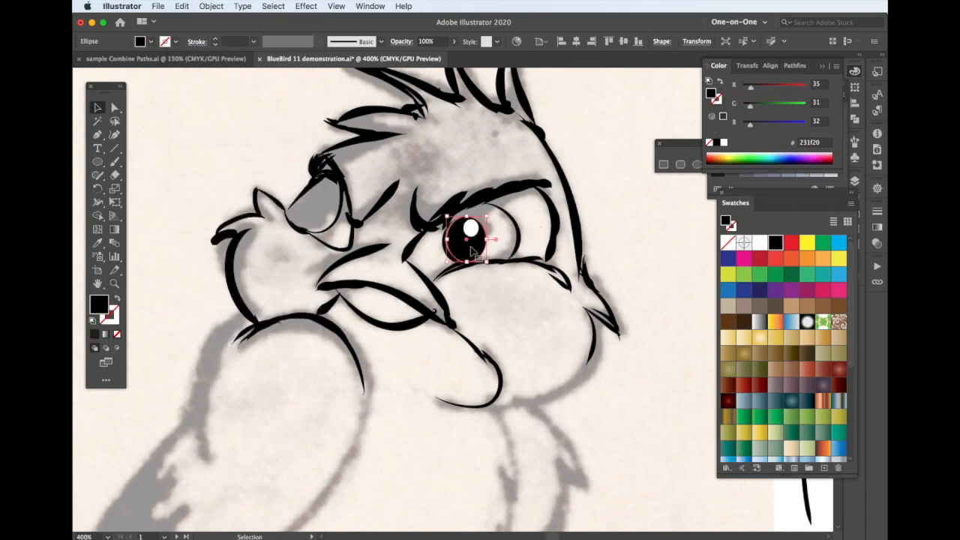
pyautogui.click(181, 6)
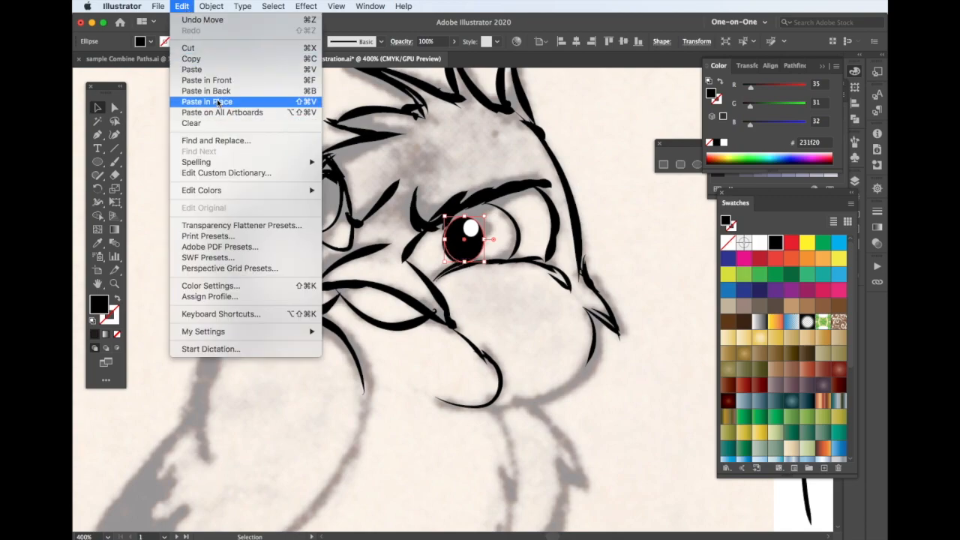
pyautogui.click(207, 102)
pyautogui.doubleClick(806, 244)
pyautogui.click(322, 535)
pyautogui.moveTo(484, 217); pyautogui.dragTo(480, 223)
# - Cut the yellow ellipse into a crescent along the pupil's lower rim with Pathfinder's Minus Front
pyautogui.moveTo(469, 249); pyautogui.dragTo(328, 240)
pyautogui.keyDown('shift'); pyautogui.keyDown('super'); pyautogui.click(451, 253); pyautogui.keyUp('super'); pyautogui.keyUp('shift')
pyautogui.click(854, 121)
pyautogui.click(739, 96)
# - Group the pupil, highlight and yellow crescent, and place a tilted copy in the far eye
pyautogui.click(471, 231)
pyautogui.click(457, 257)
pyautogui.press('super+g')
pyautogui.moveTo(334, 215); pyautogui.dragTo(310, 219)
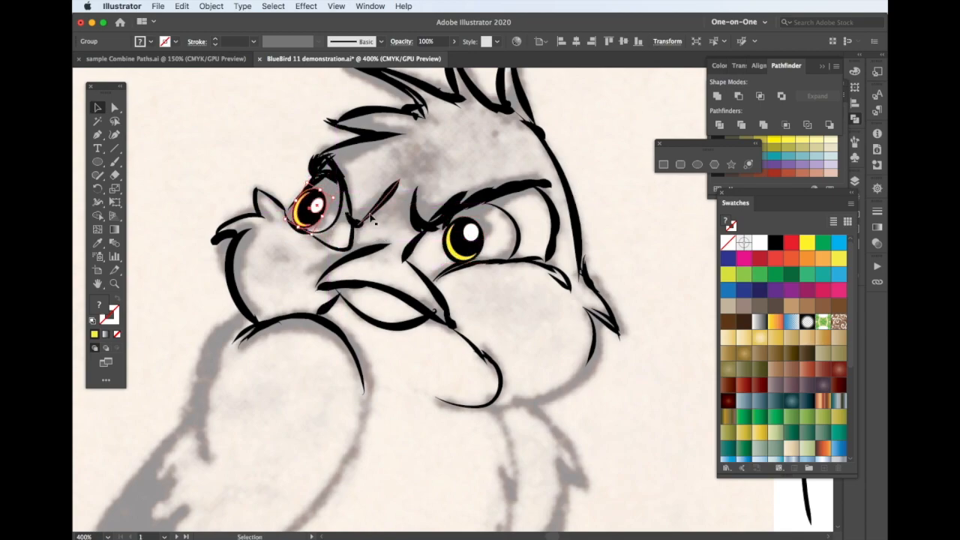
pyautogui.click(277, 151)
# - Reset the default colors, remove the fill and switch to the Paintbrush
pyautogui.scroll(-5, 370, 281)
pyautogui.click(92, 323)
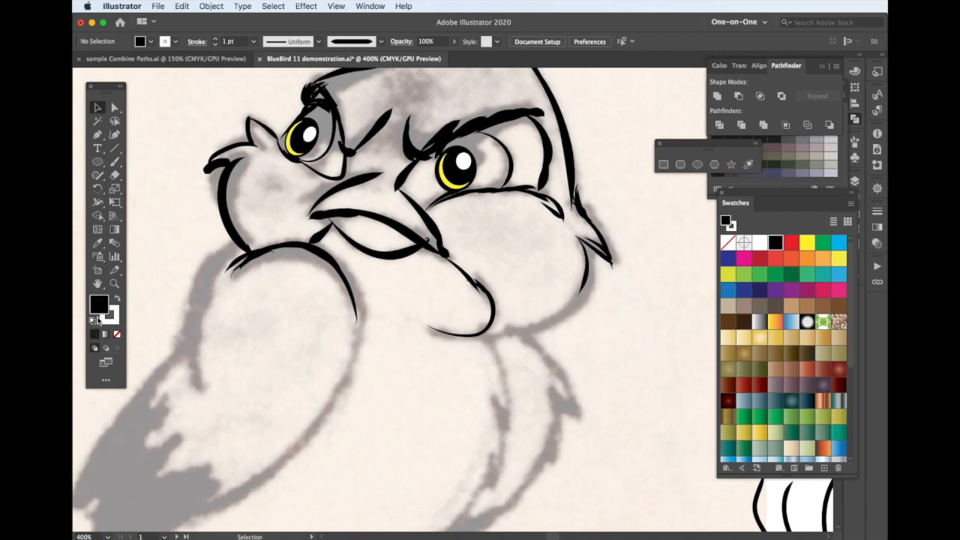
pyautogui.press('/')
pyautogui.press('b')
pyautogui.moveTo(236, 245); pyautogui.dragTo(190, 286)
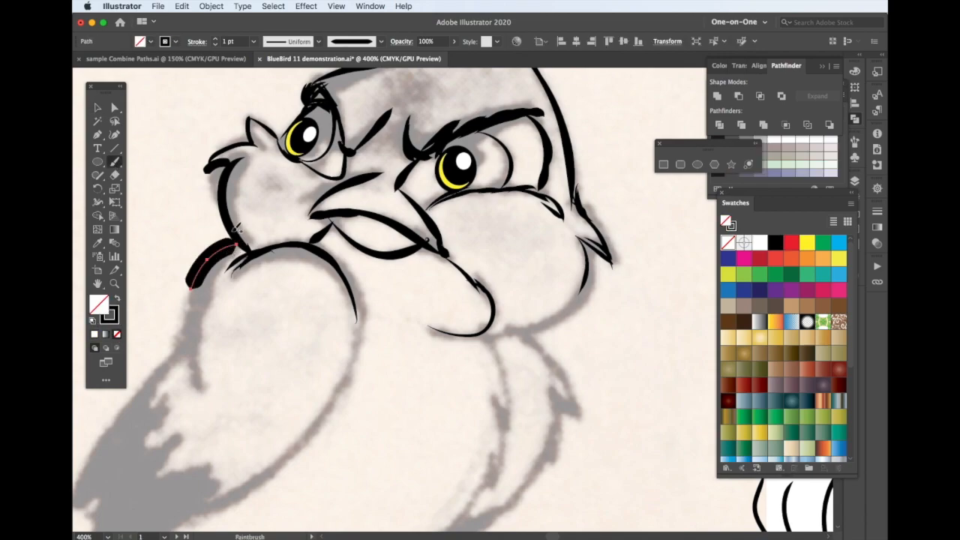
pyautogui.press('super+z')
pyautogui.press('super+z')
pyautogui.moveTo(238, 159); pyautogui.dragTo(250, 252)
pyautogui.moveTo(237, 246)
pyautogui.mouseDown()
pyautogui.moveTo(204, 261)
pyautogui.moveTo(202, 272)
pyautogui.mouseUp()
pyautogui.press('super+z')
# - Pick up the tapered stroke of the wing's top, set it to 0.5 pt and trace the wing's back edge
pyautogui.keyDown('super'); pyautogui.click(296, 244); pyautogui.keyUp('super')
pyautogui.click(215, 38)
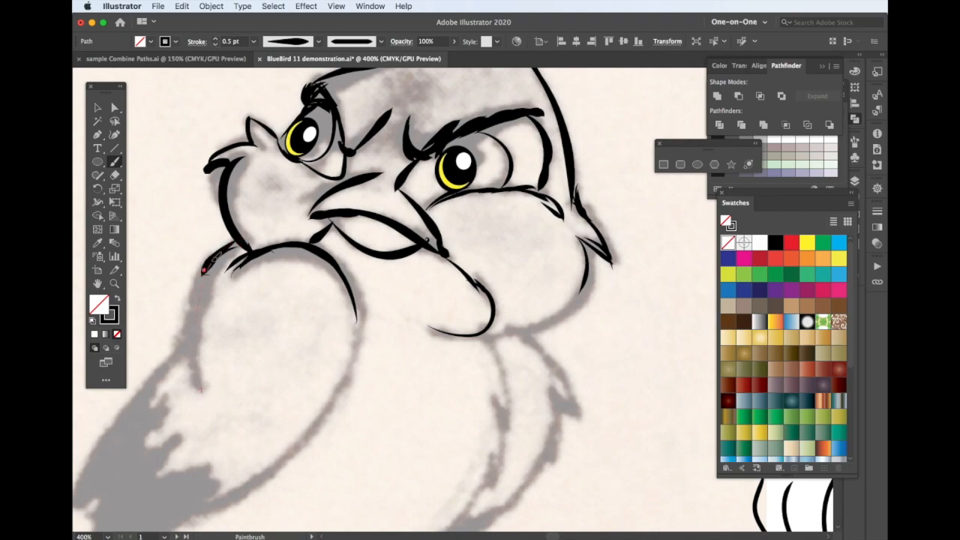
pyautogui.moveTo(201, 390); pyautogui.dragTo(222, 252)
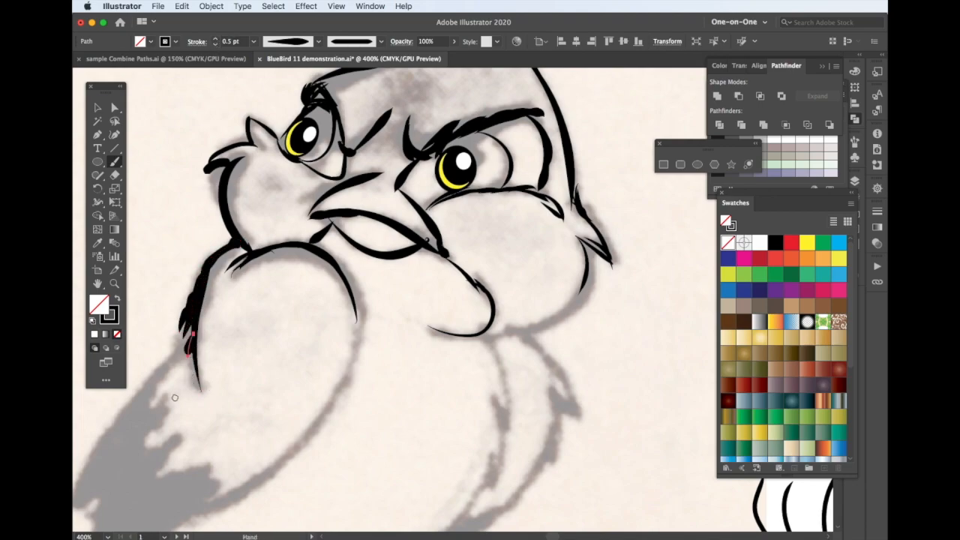
# - Trace the jagged feathers and long feather tips at the lower end of the wing
pyautogui.moveTo(176, 396); pyautogui.dragTo(265, 302)
pyautogui.moveTo(164, 415)
pyautogui.mouseDown()
pyautogui.moveTo(274, 250)
pyautogui.moveTo(209, 377)
pyautogui.moveTo(257, 315)
pyautogui.mouseUp()
pyautogui.moveTo(225, 353)
pyautogui.mouseDown()
pyautogui.moveTo(268, 340)
pyautogui.moveTo(306, 368)
pyautogui.moveTo(291, 390)
pyautogui.mouseUp()
pyautogui.moveTo(290, 382); pyautogui.dragTo(315, 385)
pyautogui.moveTo(200, 392); pyautogui.dragTo(224, 407)
pyautogui.moveTo(189, 434)
pyautogui.mouseDown()
pyautogui.moveTo(269, 422)
pyautogui.moveTo(234, 442)
pyautogui.moveTo(263, 436)
pyautogui.moveTo(289, 410)
pyautogui.mouseUp()
pyautogui.moveTo(268, 440)
pyautogui.mouseDown()
pyautogui.moveTo(290, 410)
pyautogui.moveTo(308, 407)
pyautogui.mouseUp()
pyautogui.moveTo(278, 430); pyautogui.dragTo(325, 412)
# - Trace the wing's front edge down to the feathers and thicken its back edge
pyautogui.moveTo(443, 222); pyautogui.dragTo(436, 288)
pyautogui.moveTo(315, 406)
pyautogui.mouseDown()
pyautogui.moveTo(417, 319)
pyautogui.moveTo(445, 267)
pyautogui.mouseUp()
pyautogui.moveTo(255, 263); pyautogui.dragTo(279, 229)
pyautogui.moveTo(192, 344); pyautogui.dragTo(229, 306)
# - Trace the underside of the near cheek and the first chest ruff stroke, and change the stroke's width profile
pyautogui.hscroll(5, 426, 253)
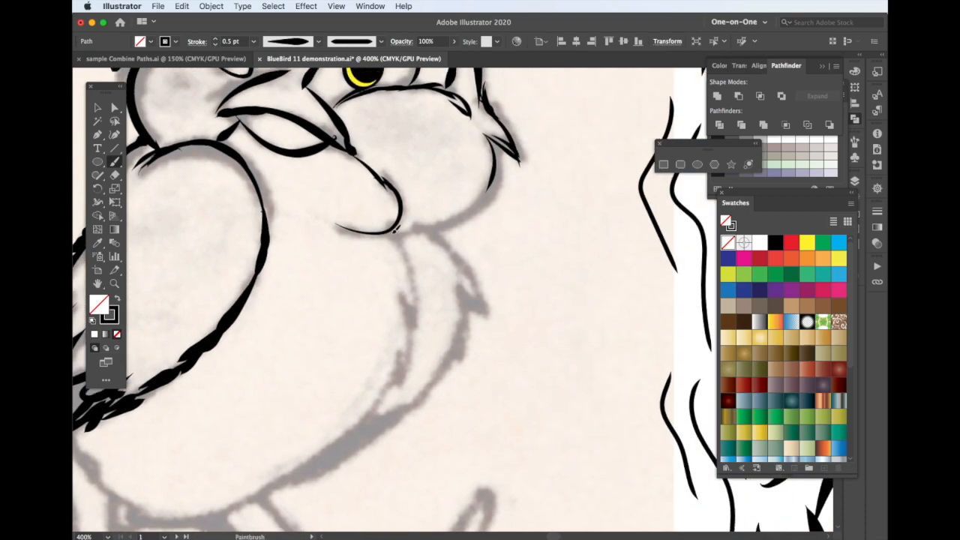
pyautogui.moveTo(489, 189)
pyautogui.mouseDown()
pyautogui.moveTo(409, 234)
pyautogui.moveTo(456, 268)
pyautogui.mouseUp()
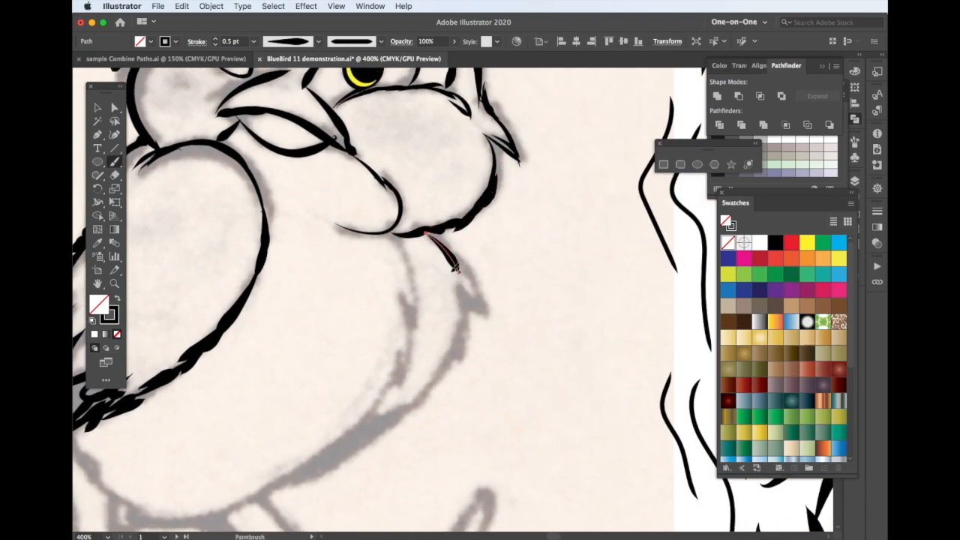
pyautogui.click(318, 42)
pyautogui.click(453, 298)
pyautogui.click(197, 42)
pyautogui.click(185, 216)
# - Trace the outer and inner edges of the chest ruff below the cheek
pyautogui.click(457, 260)
pyautogui.moveTo(471, 302)
pyautogui.mouseDown()
pyautogui.moveTo(443, 375)
pyautogui.moveTo(377, 426)
pyautogui.mouseUp()
pyautogui.moveTo(397, 236); pyautogui.dragTo(410, 328)
pyautogui.moveTo(400, 296); pyautogui.dragTo(410, 318)
pyautogui.moveTo(410, 321); pyautogui.dragTo(397, 377)
# - Set the stroke to 0.25 pt and trace the lower ruff where it tapers into the belly
pyautogui.click(216, 39)
pyautogui.click(216, 45)
pyautogui.click(216, 44)
pyautogui.moveTo(409, 333); pyautogui.dragTo(390, 390)
pyautogui.moveTo(397, 370); pyautogui.dragTo(357, 429)
pyautogui.moveTo(386, 398); pyautogui.dragTo(222, 498)
pyautogui.moveTo(373, 414); pyautogui.dragTo(346, 450)
pyautogui.moveTo(379, 421); pyautogui.dragTo(299, 475)
# - Trace the belly's lower contour from the wing tip to the ruff and thicken the shaded end with 0.5 pt strokes
pyautogui.press('space')
pyautogui.moveTo(323, 425); pyautogui.dragTo(443, 322)
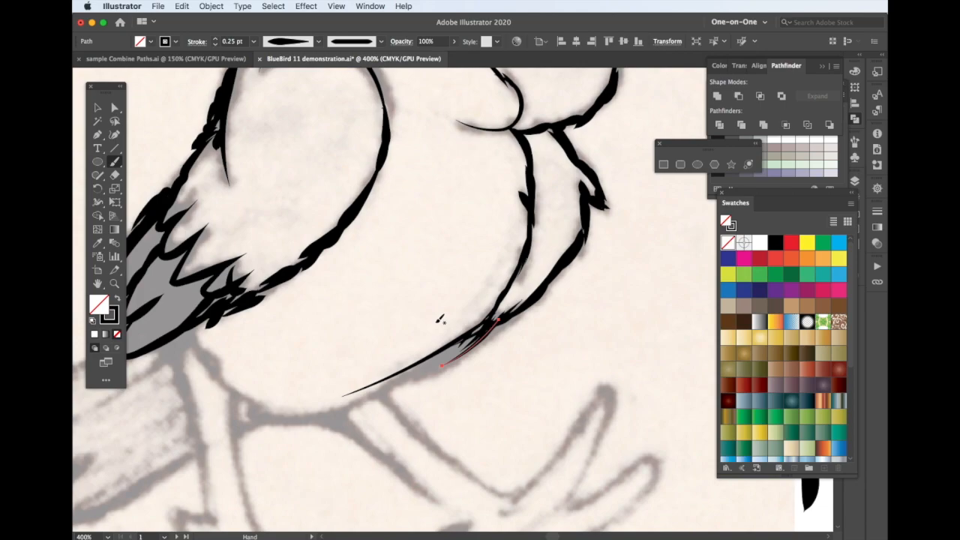
pyautogui.moveTo(189, 330); pyautogui.dragTo(225, 383)
pyautogui.moveTo(190, 330)
pyautogui.mouseDown()
pyautogui.moveTo(214, 355)
pyautogui.moveTo(353, 406)
pyautogui.moveTo(449, 346)
pyautogui.mouseUp()
pyautogui.moveTo(398, 377); pyautogui.dragTo(467, 340)
pyautogui.moveTo(421, 367); pyautogui.dragTo(439, 360)
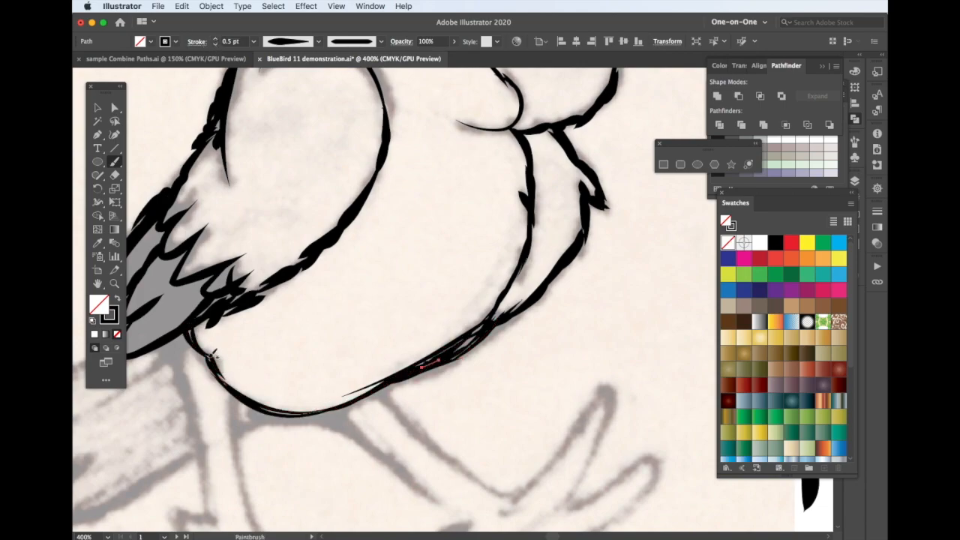
# - Trace the bird's near leg and its foot, including the rear toe and the three front toes
pyautogui.press('space')
pyautogui.moveTo(248, 341); pyautogui.dragTo(417, 204)
pyautogui.moveTo(360, 288); pyautogui.dragTo(368, 385)
pyautogui.moveTo(394, 242); pyautogui.dragTo(432, 403)
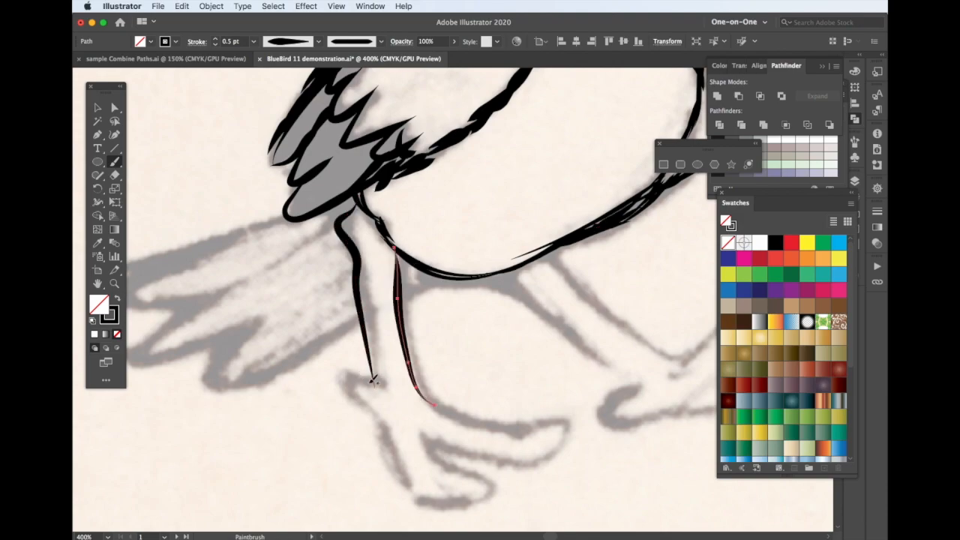
pyautogui.moveTo(373, 383); pyautogui.dragTo(384, 413)
pyautogui.moveTo(454, 501); pyautogui.dragTo(468, 501)
pyautogui.moveTo(423, 435); pyautogui.dragTo(460, 499)
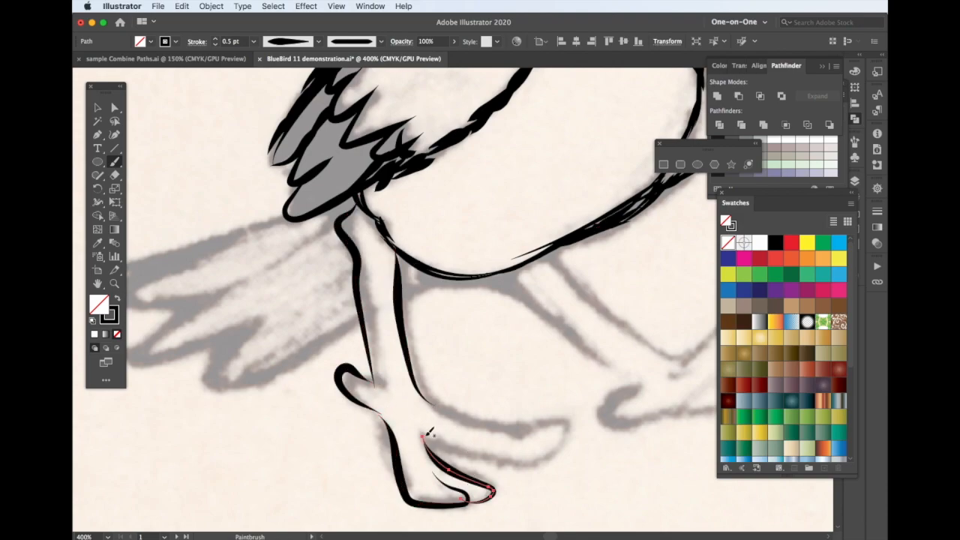
pyautogui.moveTo(570, 411); pyautogui.dragTo(571, 413)
# - Trace the shadow line under the belly and the far leg with its raised foot and toes
pyautogui.moveTo(402, 294)
pyautogui.mouseDown()
pyautogui.moveTo(409, 284)
pyautogui.moveTo(469, 290)
pyautogui.moveTo(556, 330)
pyautogui.mouseUp()
pyautogui.moveTo(518, 267); pyautogui.dragTo(621, 385)
pyautogui.moveTo(565, 246)
pyautogui.mouseDown()
pyautogui.moveTo(666, 364)
pyautogui.moveTo(433, 315)
pyautogui.moveTo(424, 373)
pyautogui.moveTo(476, 342)
pyautogui.mouseUp()
pyautogui.moveTo(504, 313); pyautogui.dragTo(482, 332)
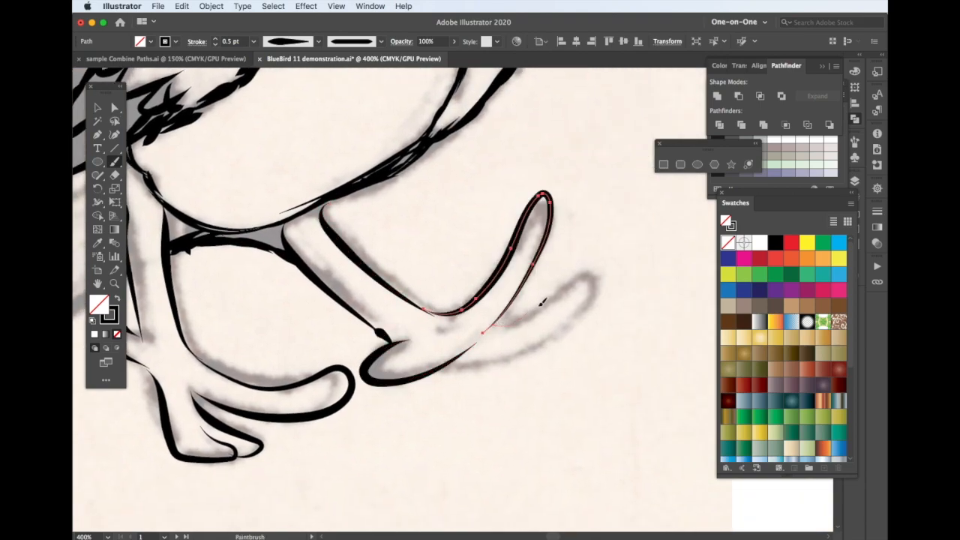
pyautogui.moveTo(454, 360); pyautogui.dragTo(450, 362)
pyautogui.moveTo(334, 199)
pyautogui.mouseDown()
pyautogui.moveTo(330, 225)
pyautogui.moveTo(272, 248)
pyautogui.moveTo(282, 244)
pyautogui.mouseUp()
# - Trace the outlines of the tail feathers and add ragged strokes along their lower edges
pyautogui.moveTo(270, 276); pyautogui.dragTo(548, 276)
pyautogui.moveTo(334, 176); pyautogui.dragTo(180, 218)
pyautogui.moveTo(251, 251); pyautogui.dragTo(312, 227)
pyautogui.moveTo(169, 261)
pyautogui.mouseDown()
pyautogui.moveTo(305, 267)
pyautogui.moveTo(255, 321)
pyautogui.mouseUp()
pyautogui.moveTo(272, 297); pyautogui.dragTo(259, 350)
pyautogui.moveTo(259, 330); pyautogui.dragTo(351, 293)
pyautogui.moveTo(316, 330); pyautogui.dragTo(372, 289)
pyautogui.moveTo(342, 319); pyautogui.dragTo(400, 272)
# - Add the inner dividing lines of the tail feathers and thicken the tail's upper and lower edges
pyautogui.moveTo(398, 159); pyautogui.dragTo(306, 228)
pyautogui.moveTo(385, 195); pyautogui.dragTo(287, 274)
pyautogui.moveTo(394, 216); pyautogui.dragTo(320, 302)
pyautogui.moveTo(328, 173); pyautogui.dragTo(260, 201)
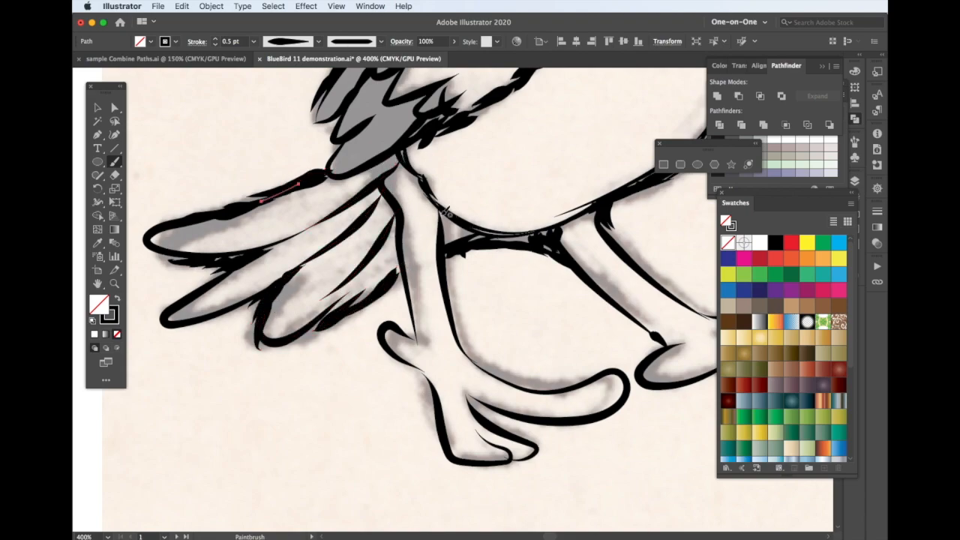
pyautogui.moveTo(395, 260); pyautogui.dragTo(381, 291)
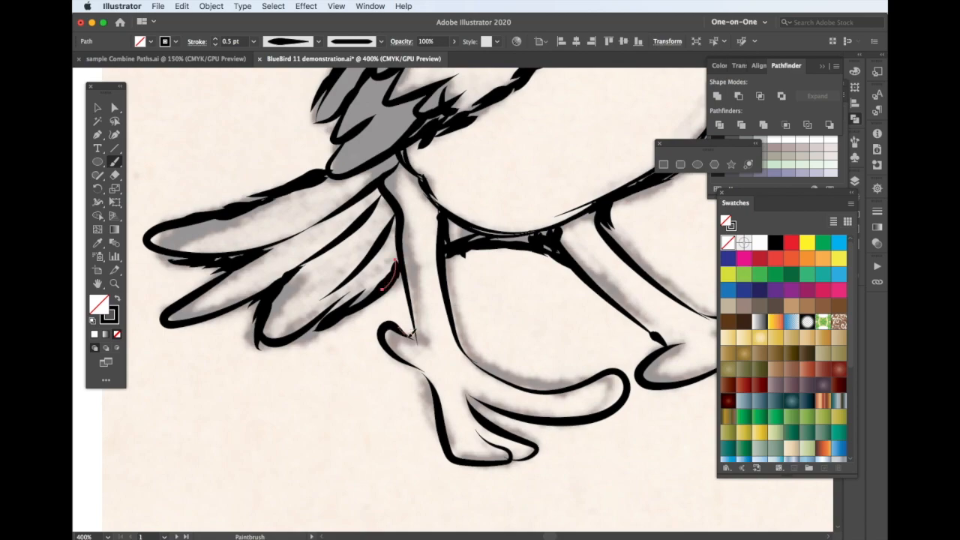
# - Set the stroke to 0.25 pt and trace the jagged feather line between the wing's upper edge and the chin
pyautogui.moveTo(610, 280); pyautogui.dragTo(394, 401)
pyautogui.moveTo(334, 216); pyautogui.dragTo(447, 356)
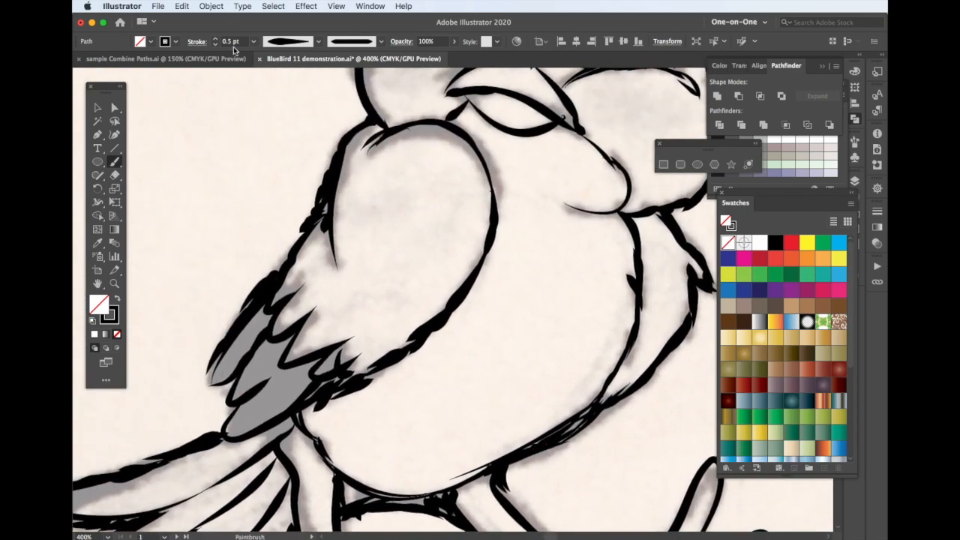
pyautogui.moveTo(509, 193); pyautogui.dragTo(566, 211)
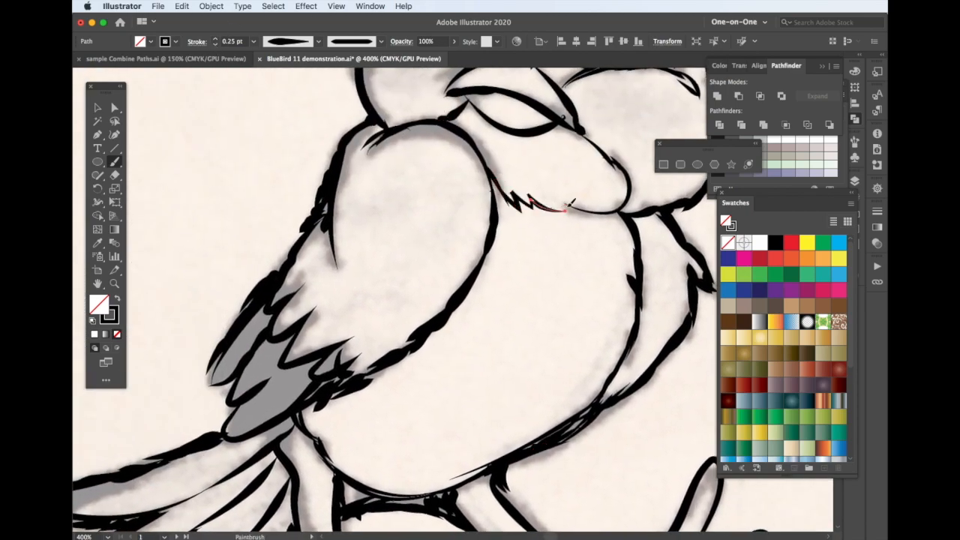
# - Set the stroke to 0.125 pt with a width profile tapered at both ends and add fine feather strokes around the cheek and shoulder
pyautogui.moveTo(538, 114); pyautogui.dragTo(399, 325)
pyautogui.click(215, 44)
pyautogui.click(215, 39)
pyautogui.doubleClick(231, 42)
pyautogui.write('.125')
pyautogui.press('Return')
pyautogui.moveTo(578, 298)
pyautogui.mouseDown()
pyautogui.moveTo(554, 291)
pyautogui.moveTo(564, 293)
pyautogui.mouseUp()
pyautogui.click(318, 42)
pyautogui.click(290, 79)
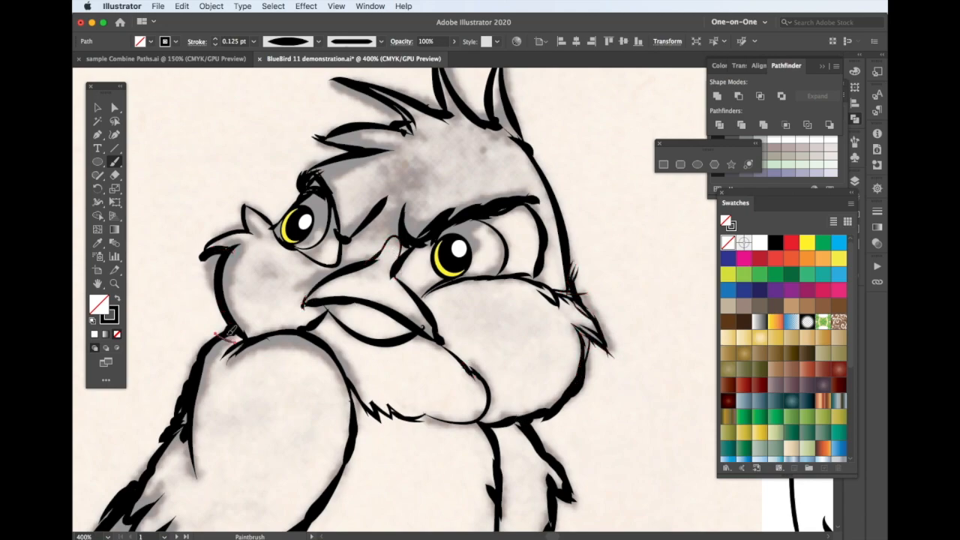
pyautogui.moveTo(402, 390)
pyautogui.mouseDown()
pyautogui.moveTo(515, 138)
pyautogui.moveTo(537, 109)
pyautogui.mouseUp()
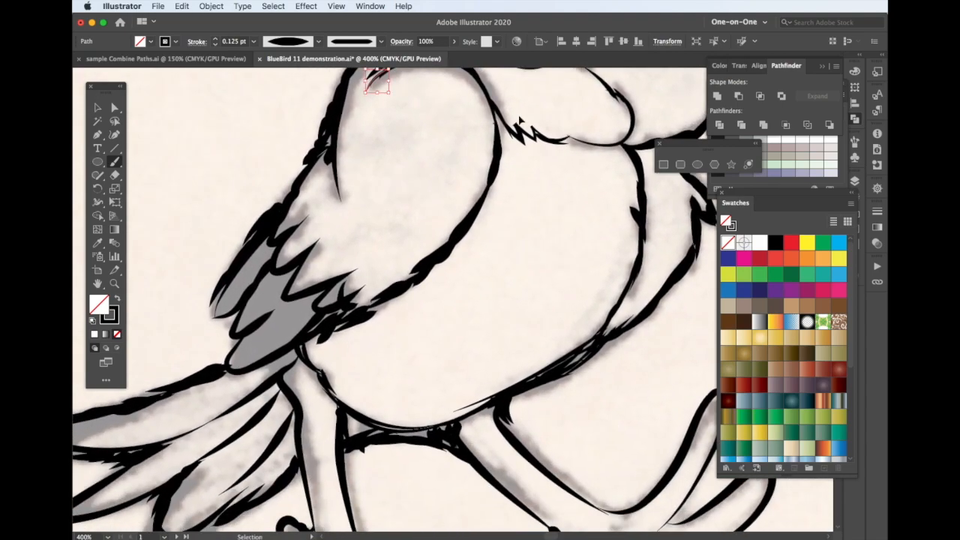
# - Move the group of loose practice strokes beside the bird off the artboard into the empty canvas area
pyautogui.press('super+minus')
pyautogui.press('super+minus')
pyautogui.press('super+minus')
pyautogui.press('super+minus')
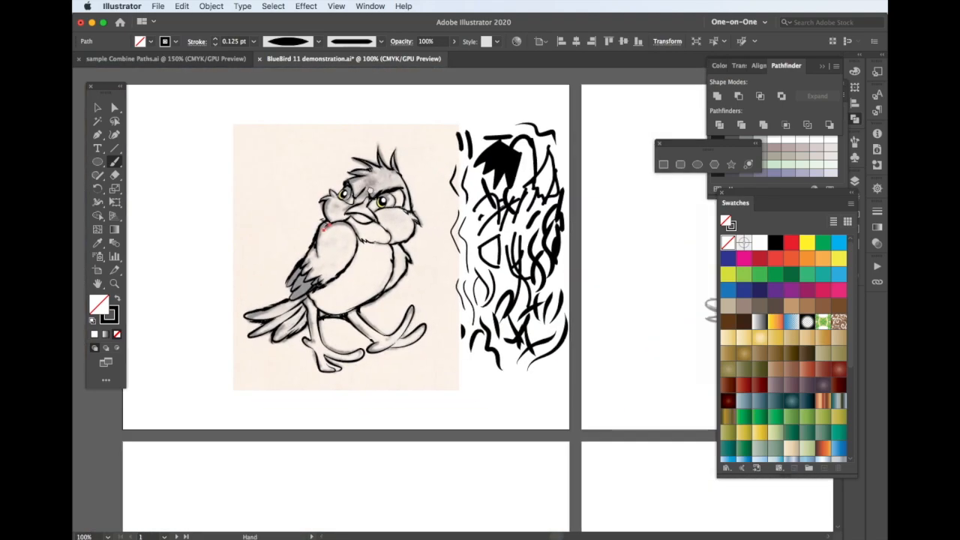
pyautogui.click(97, 110)
pyautogui.click(507, 265)
pyautogui.moveTo(507, 264); pyautogui.dragTo(111, 405)
# - Duplicate the bird line art onto the artboard below and hide the Bluebird 8 reference layer
pyautogui.click(377, 182)
pyautogui.moveTo(377, 181); pyautogui.dragTo(366, 415)
pyautogui.click(856, 181)
pyautogui.click(643, 195)
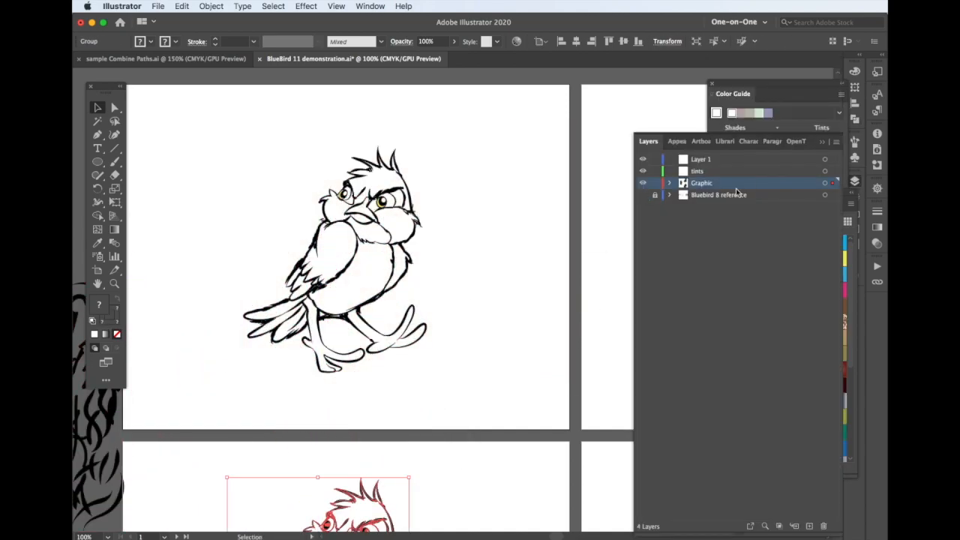
# - Outline the strokes of the original bird line art and convert it into a Live Paint group
pyautogui.click(411, 215)
pyautogui.click(210, 6)
pyautogui.moveTo(216, 255)
pyautogui.click(347, 287)
pyautogui.click(211, 6)
pyautogui.moveTo(240, 320)
pyautogui.click(349, 322)
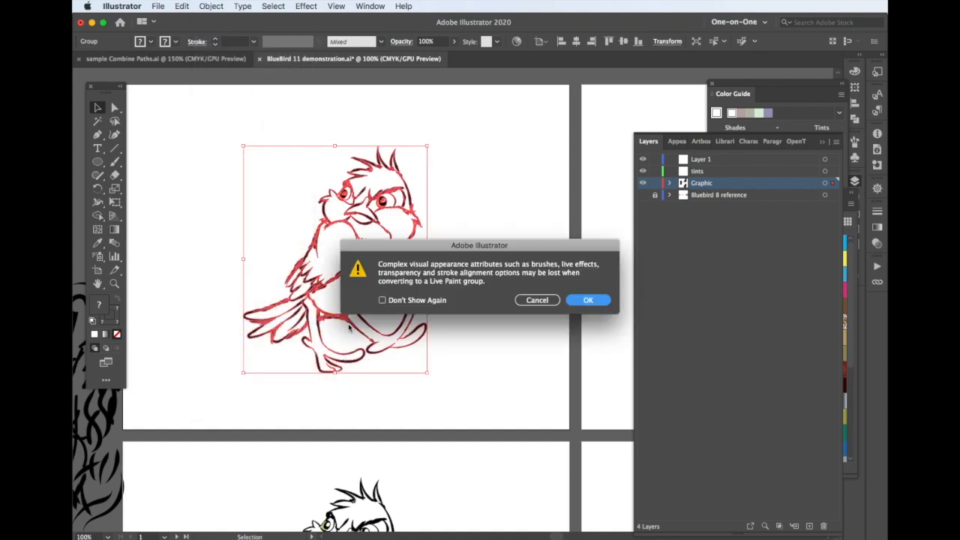
pyautogui.click(577, 300)
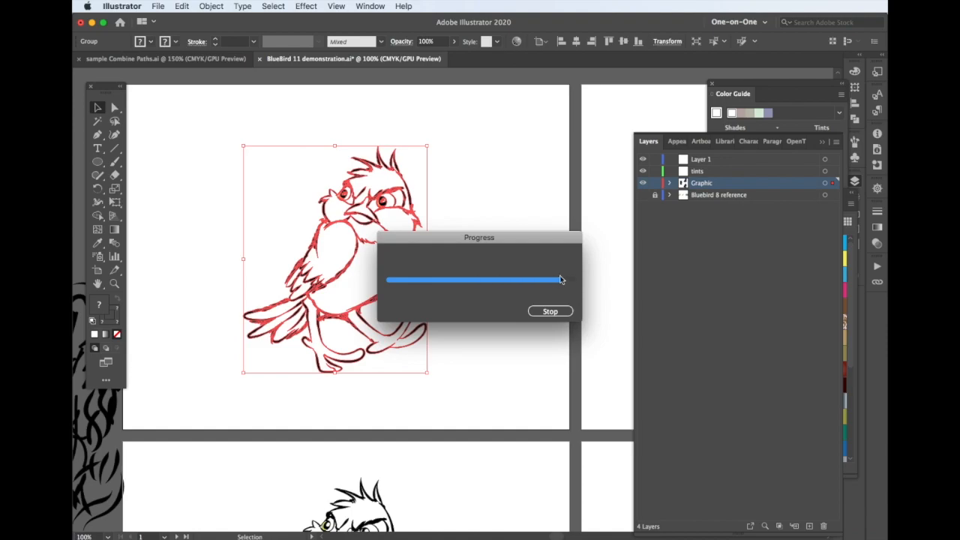
# - Activate the Live Paint Bucket and arrange the swatches, color guide and color sliders beside the bird, closing the floating shape tools
pyautogui.click(458, 237)
pyautogui.press('k')
pyautogui.click(823, 142)
pyautogui.moveTo(815, 193); pyautogui.dragTo(695, 231)
pyautogui.moveTo(791, 84); pyautogui.dragTo(592, 93)
pyautogui.moveTo(723, 146); pyautogui.dragTo(756, 144)
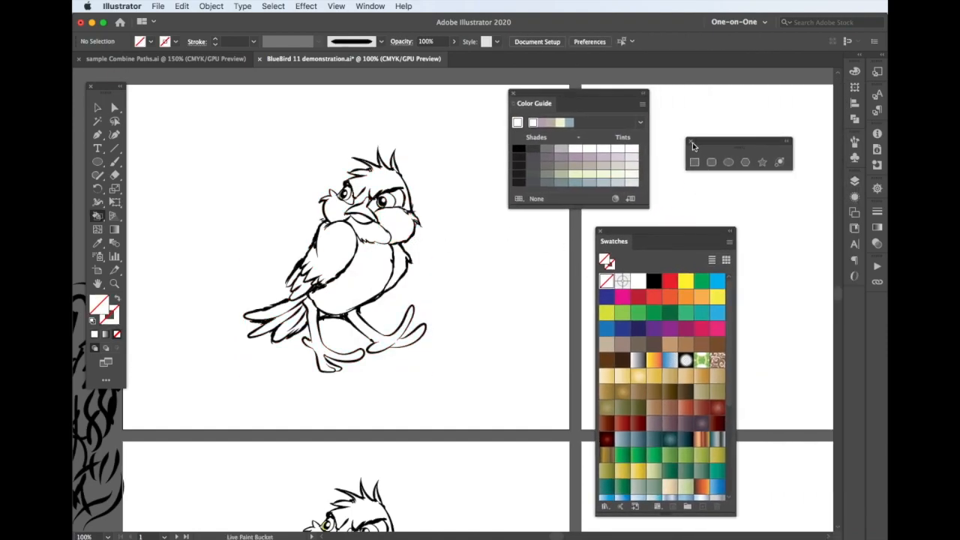
pyautogui.click(690, 143)
pyautogui.click(855, 72)
# - Fill the far wing and the outer tail feathers with a dark green gradient swatch
pyautogui.click(717, 284)
pyautogui.scroll(-3, 676, 338)
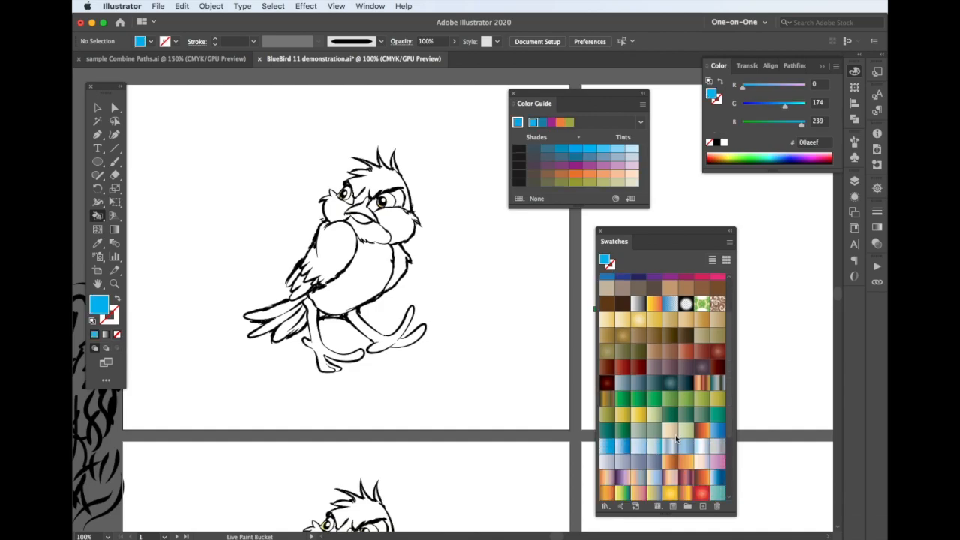
pyautogui.click(638, 399)
pyautogui.press('super+equal')
pyautogui.click(383, 251)
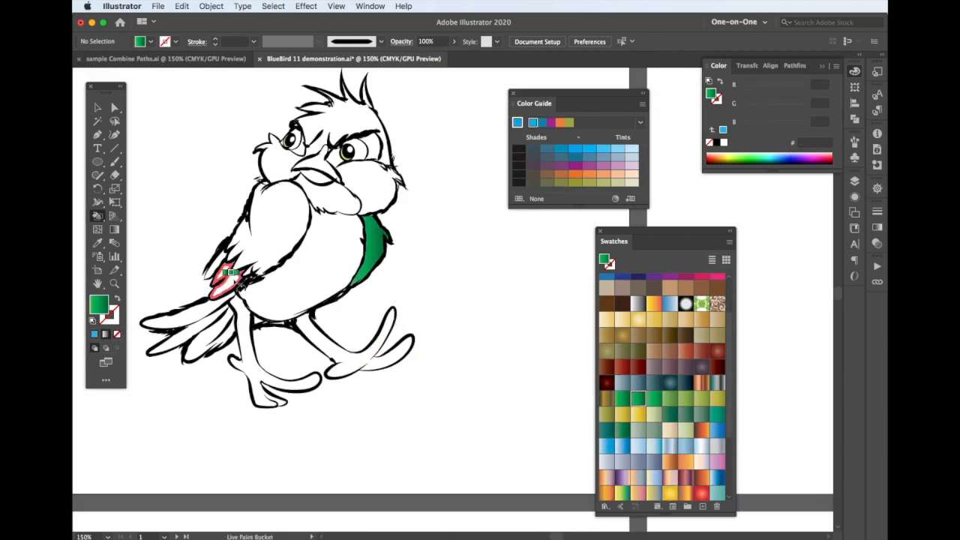
pyautogui.click(206, 338)
# - Fill the middle tail feather and the lower feathers of the near wing with a medium blue gradient
pyautogui.click(718, 430)
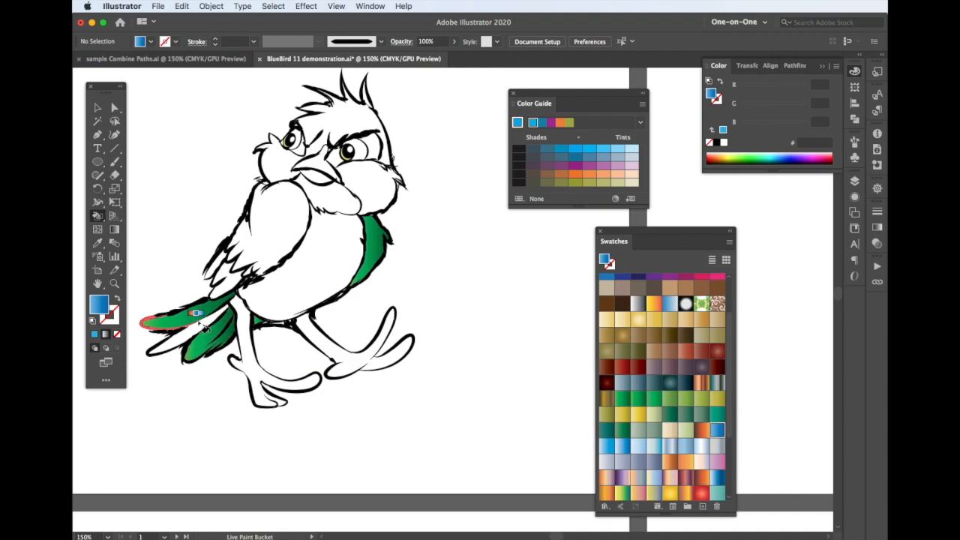
pyautogui.click(153, 322)
pyautogui.click(219, 270)
# - Fill the bird's belly with a striped light green gradient
pyautogui.scroll(-2, 654, 466)
pyautogui.click(655, 475)
pyautogui.click(293, 304)
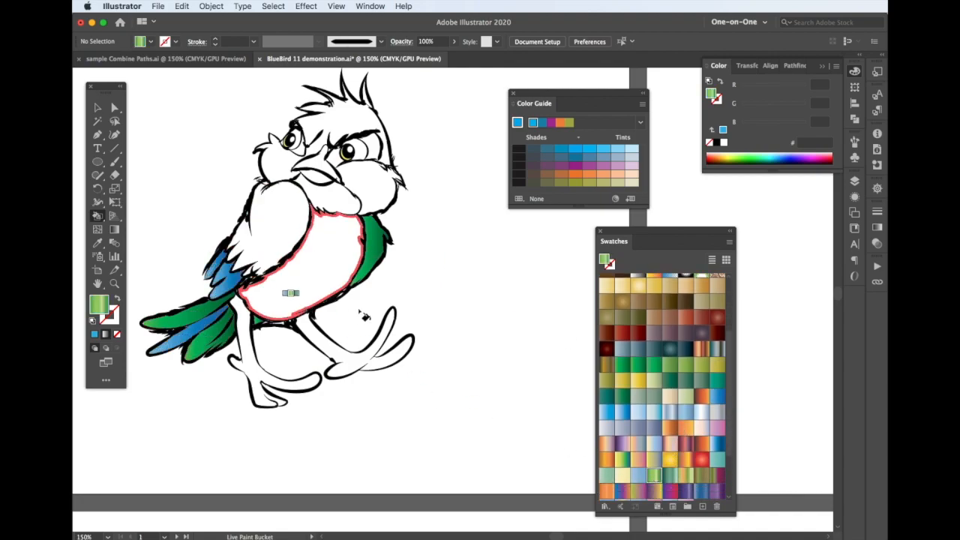
# - Try a pale blue gradient on the head, undo it, and fill the large inner circles of both eyes with that gradient
pyautogui.click(716, 394)
pyautogui.click(652, 415)
pyautogui.click(369, 120)
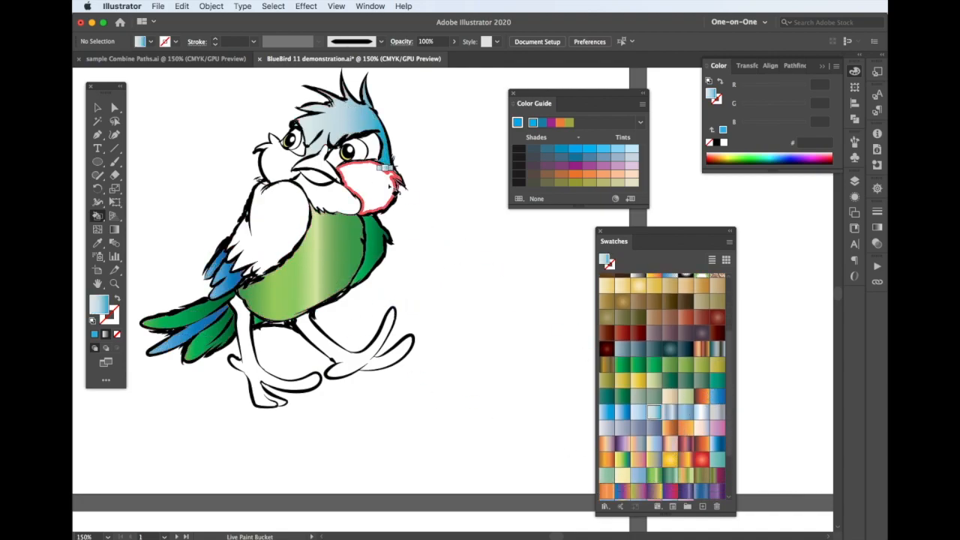
pyautogui.press('super+z')
pyautogui.click(361, 153)
pyautogui.click(298, 143)
# - Move the end anchor of the line under the larger eye to the beak's edge to close the gap between beak and cheek
pyautogui.scroll(4, 335, 163)
pyautogui.press('a')
pyautogui.moveTo(342, 186); pyautogui.dragTo(301, 153)
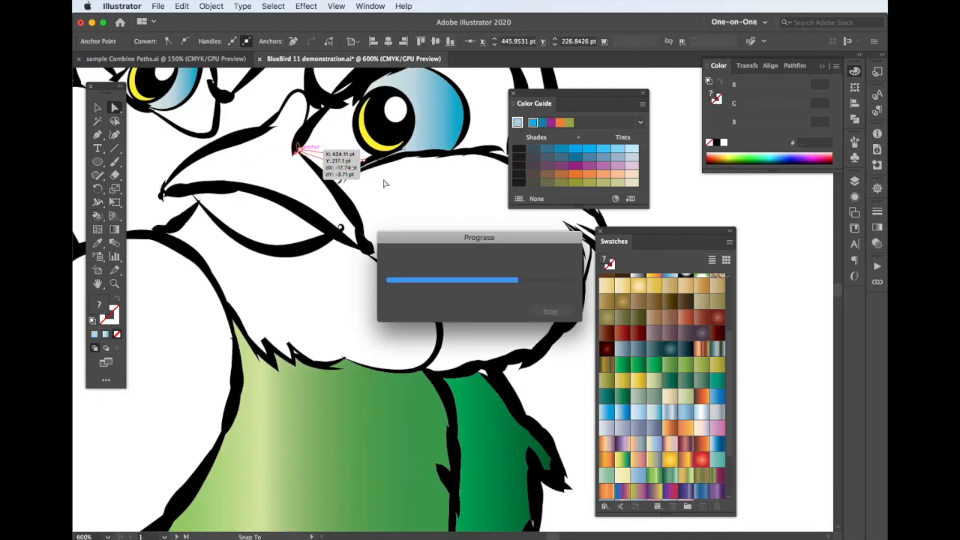
# - Fill the main area of the near wing with a pale blue gradient using the Live Paint Bucket
pyautogui.scroll(-3, 386, 183)
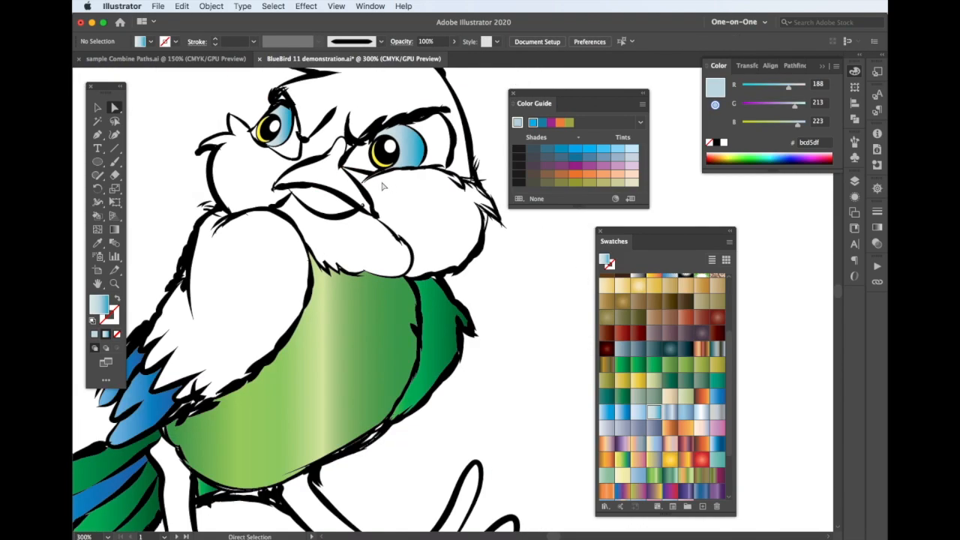
pyautogui.press('k')
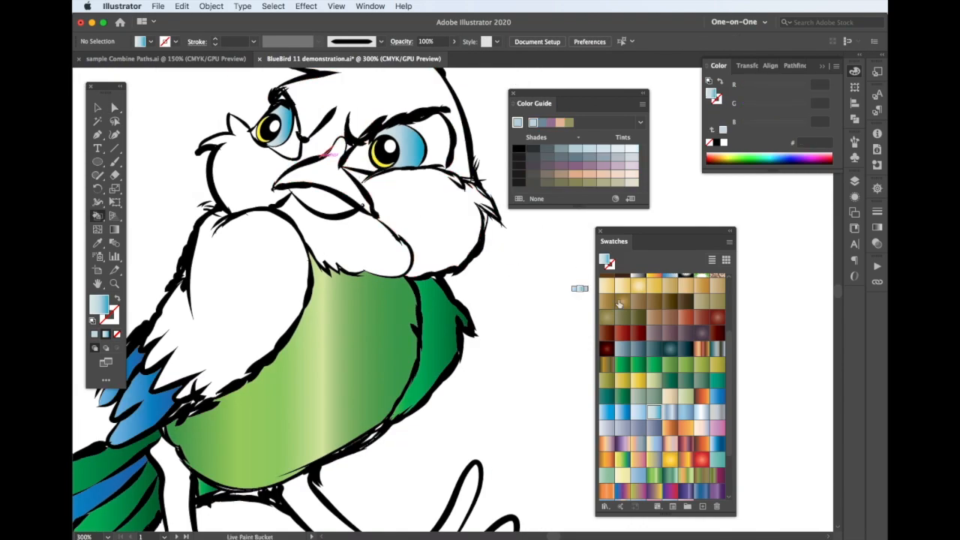
pyautogui.click(262, 303)
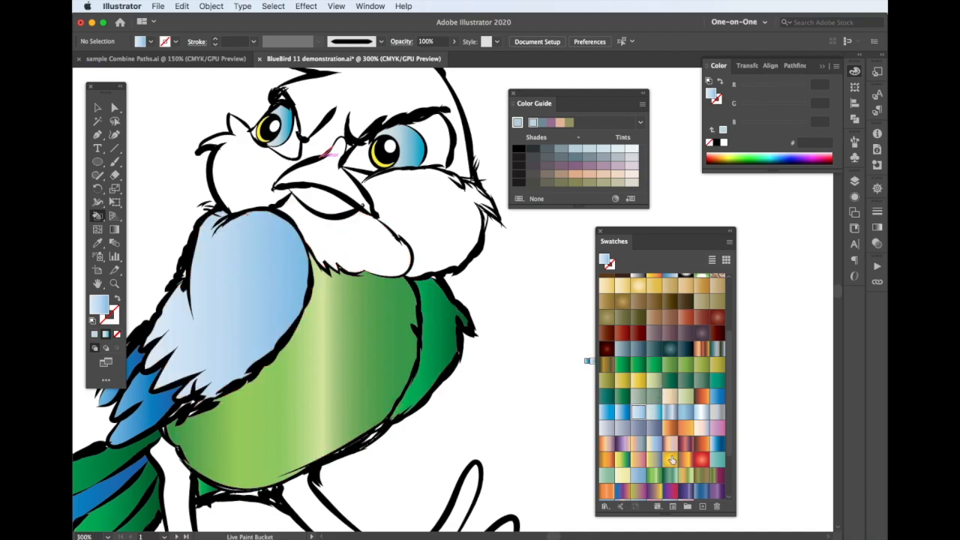
# - Fill the chin with an olive green gradient and the head with the neighbouring yellower olive gradient
pyautogui.click(702, 364)
pyautogui.click(397, 238)
pyautogui.moveTo(433, 187); pyautogui.dragTo(454, 261)
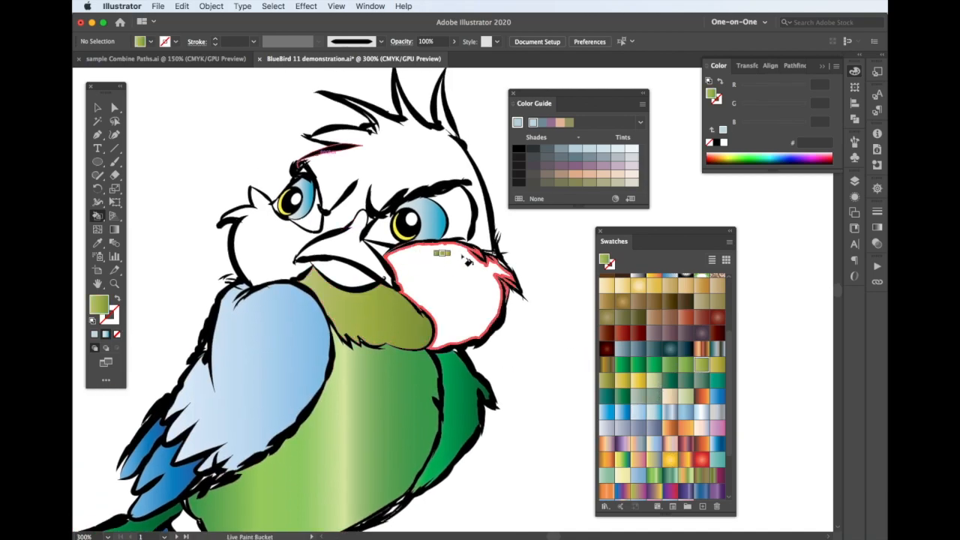
pyautogui.click(718, 365)
pyautogui.click(435, 173)
# - Fill both cheeks with a bright blue gradient
pyautogui.click(622, 412)
pyautogui.click(408, 278)
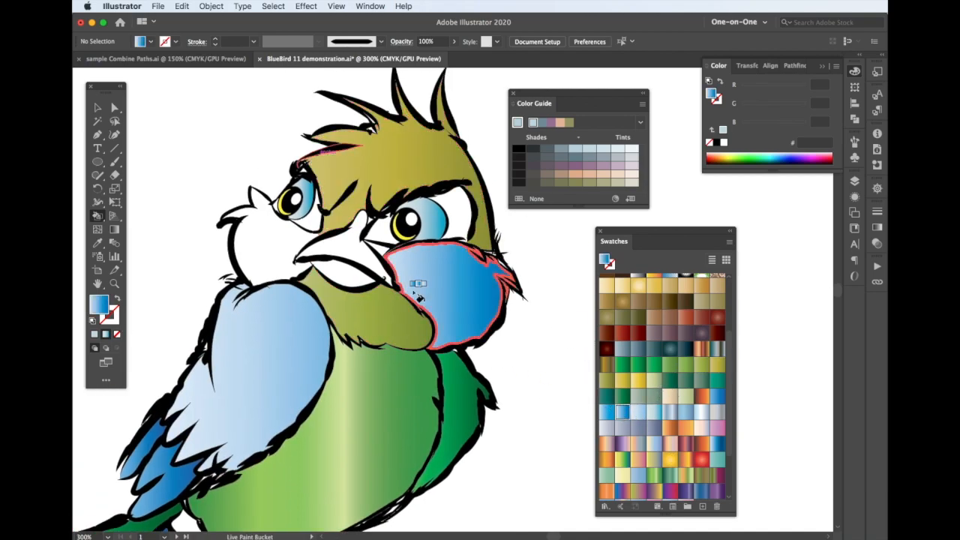
pyautogui.click(273, 240)
# - Fill the upper beak with a soft orange gradient and the lower beak with a deeper orange gradient
pyautogui.scroll(-2, 686, 420)
pyautogui.click(686, 406)
pyautogui.click(360, 246)
pyautogui.click(607, 438)
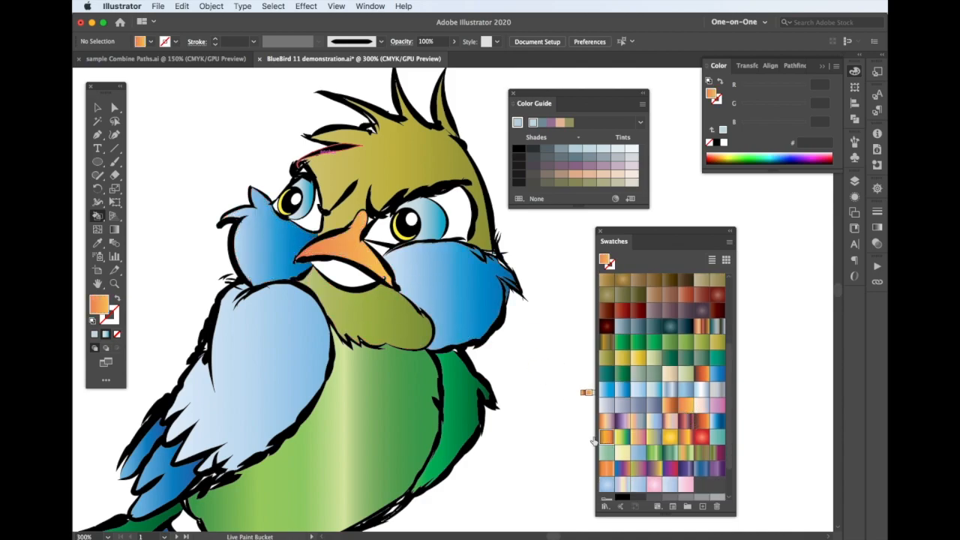
pyautogui.click(352, 274)
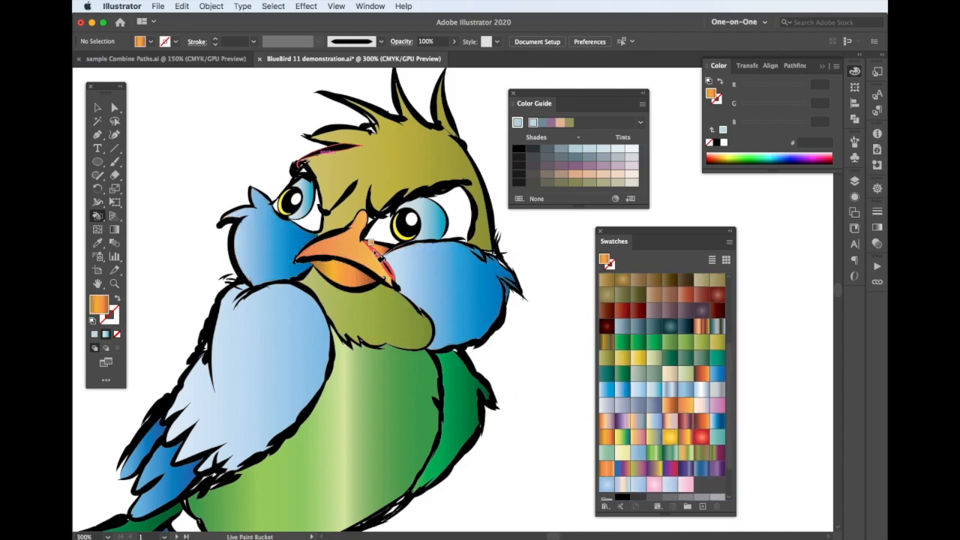
# - Fill the eye whites with the lightest cyan tint, c7eafb, and the yellow rings around the pupils with green 8dc63f
pyautogui.scroll(5, 653, 360)
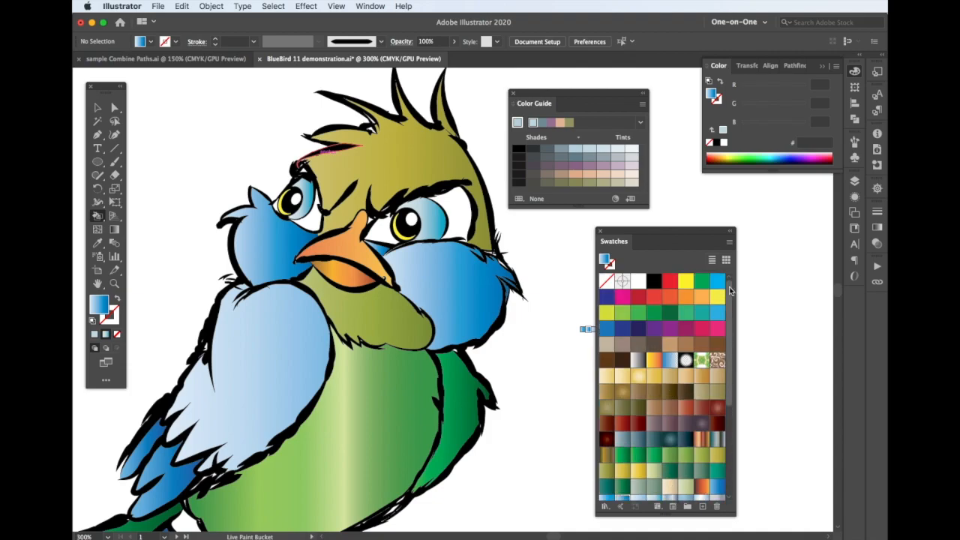
pyautogui.click(717, 281)
pyautogui.click(630, 150)
pyautogui.click(375, 225)
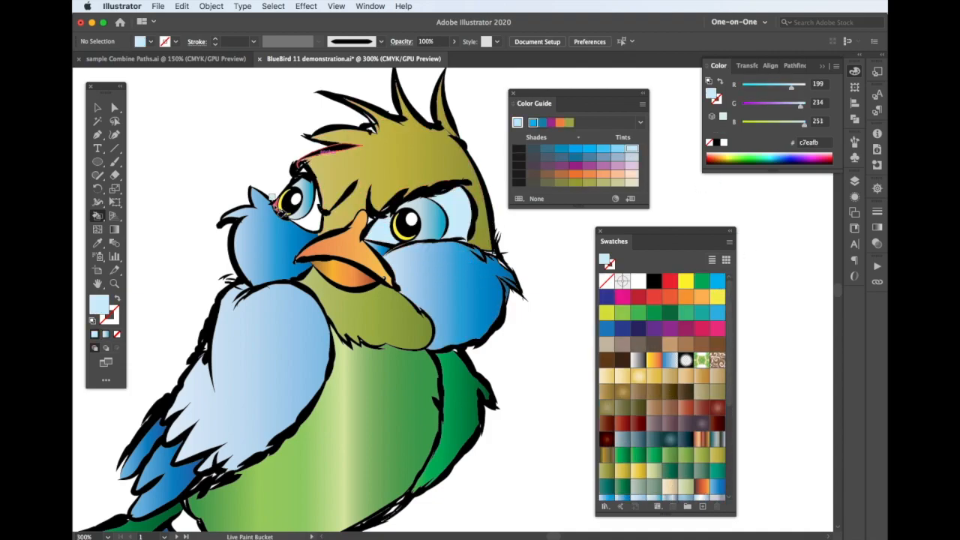
pyautogui.click(623, 315)
pyautogui.click(404, 219)
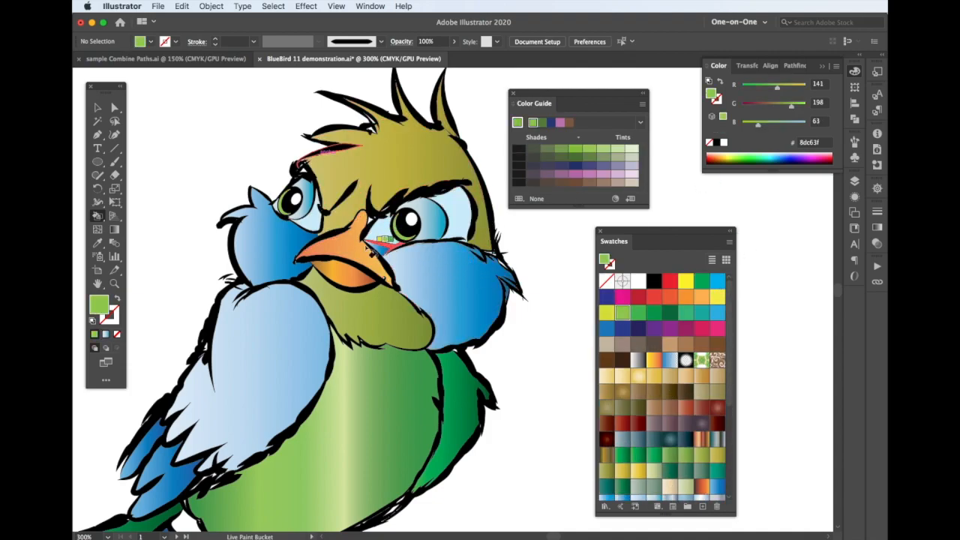
# - Fill the standing leg and the raised foot's outer toe with blue gradients, and the rest of the raised leg with an olive gradient
pyautogui.scroll(-2, 409, 376)
pyautogui.scroll(-4, 399, 382)
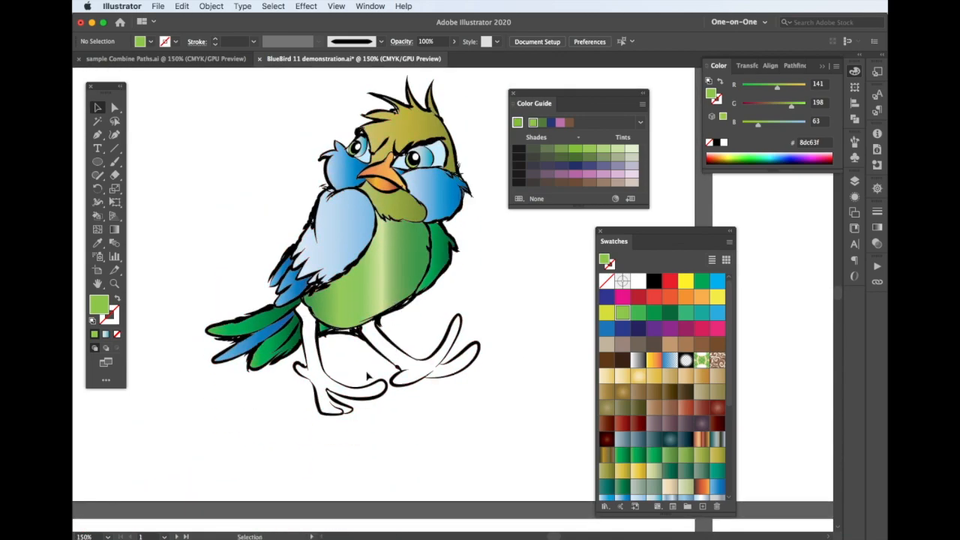
pyautogui.scroll(1, 368, 375)
pyautogui.scroll(-2, 671, 402)
pyautogui.scroll(-1, 671, 402)
pyautogui.click(622, 469)
pyautogui.press('k')
pyautogui.click(309, 357)
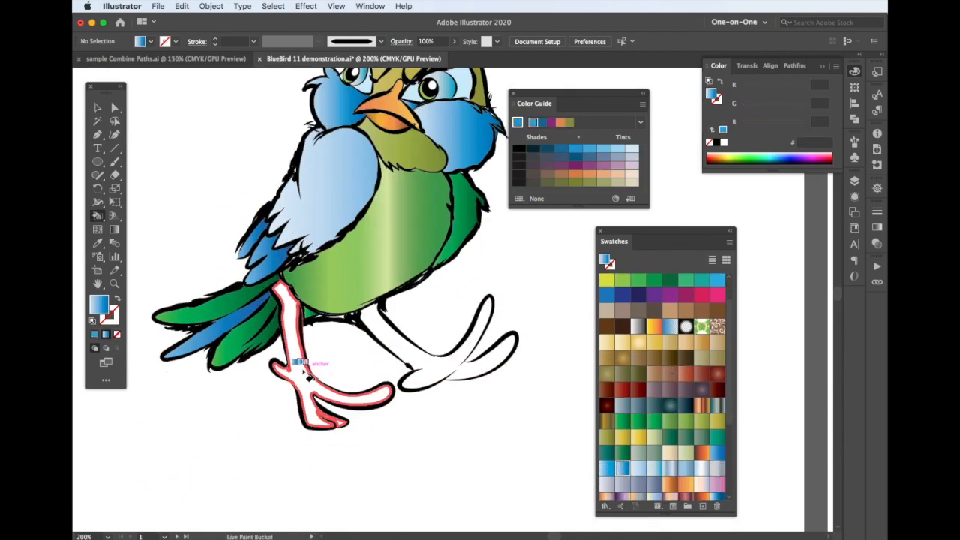
pyautogui.click(477, 369)
pyautogui.click(469, 385)
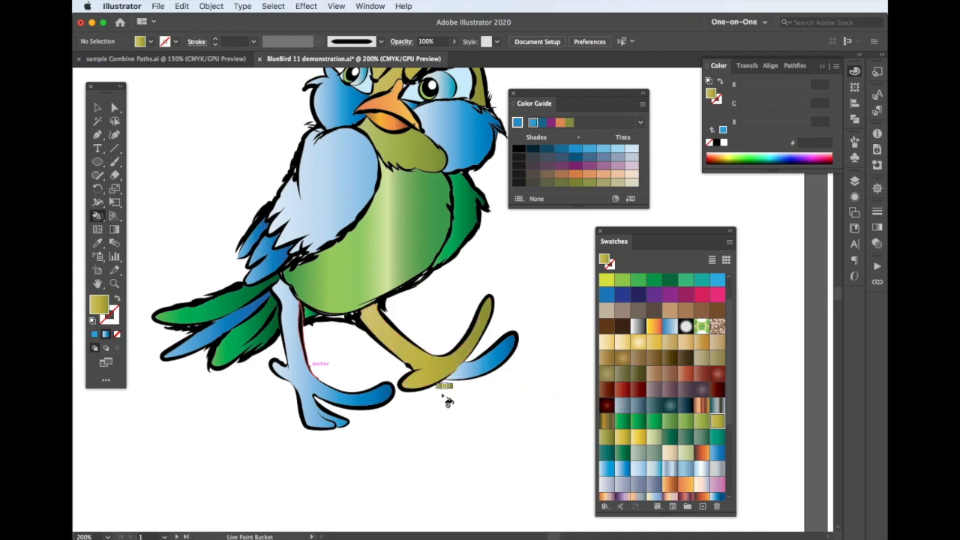
pyautogui.scroll(3, 411, 304)
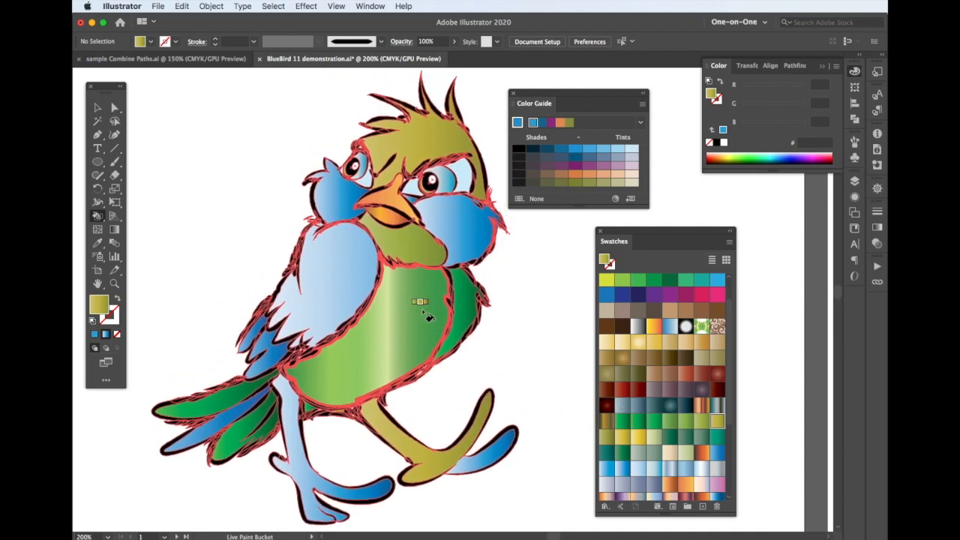